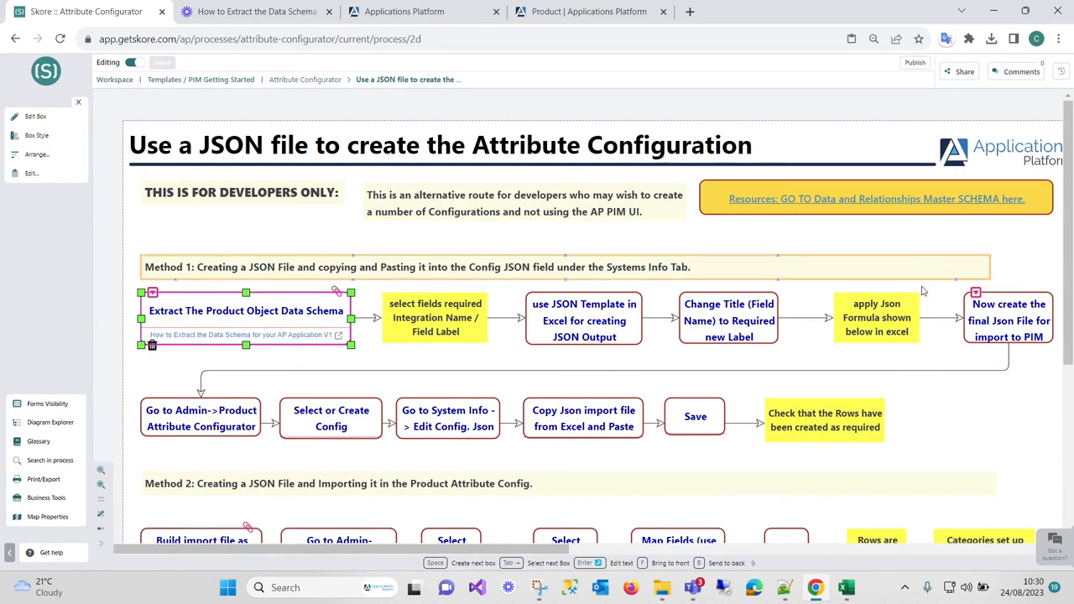
pyautogui.scroll(-3, 923, 294)
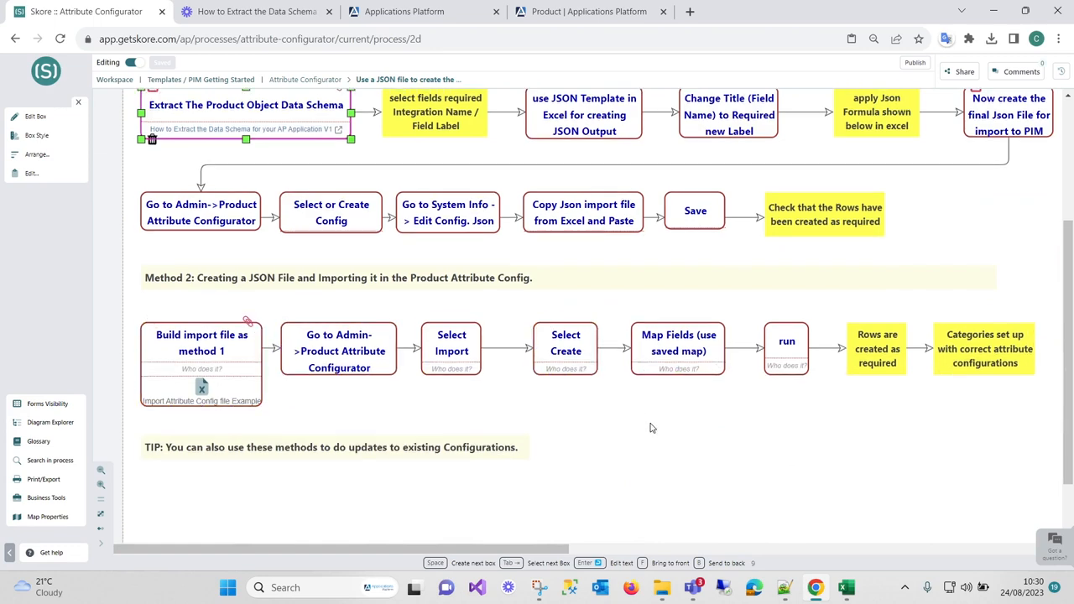
pyautogui.scroll(3, 652, 428)
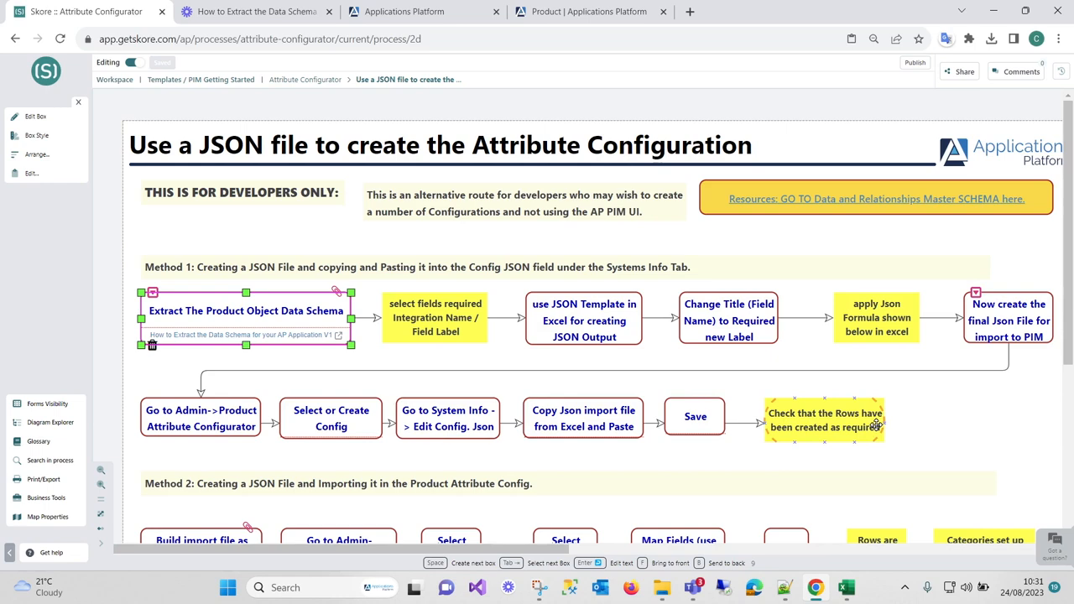
pyautogui.scroll(-3, 725, 403)
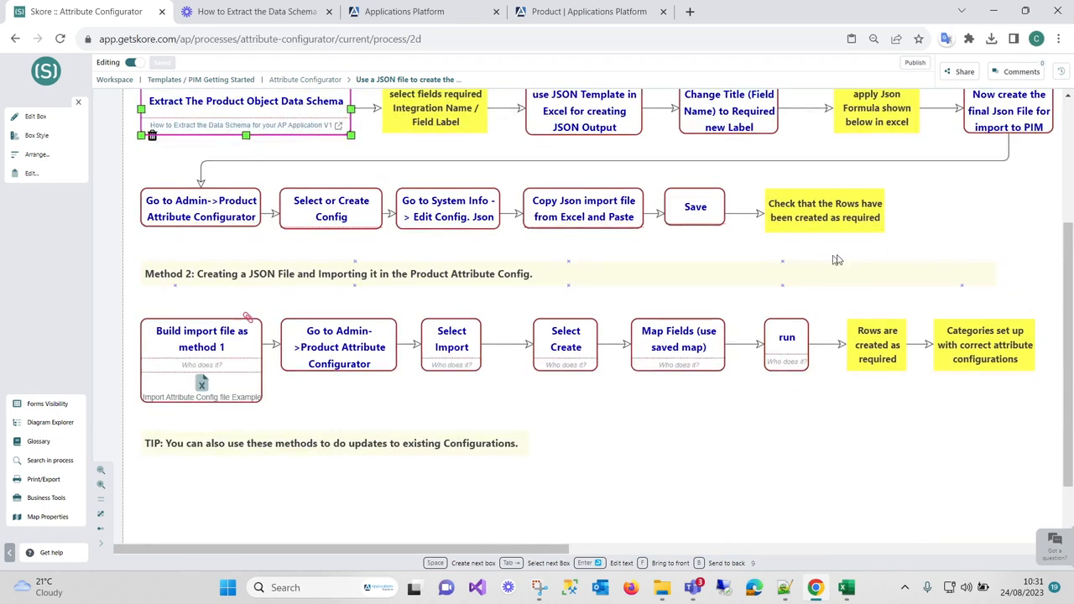
pyautogui.scroll(3, 837, 260)
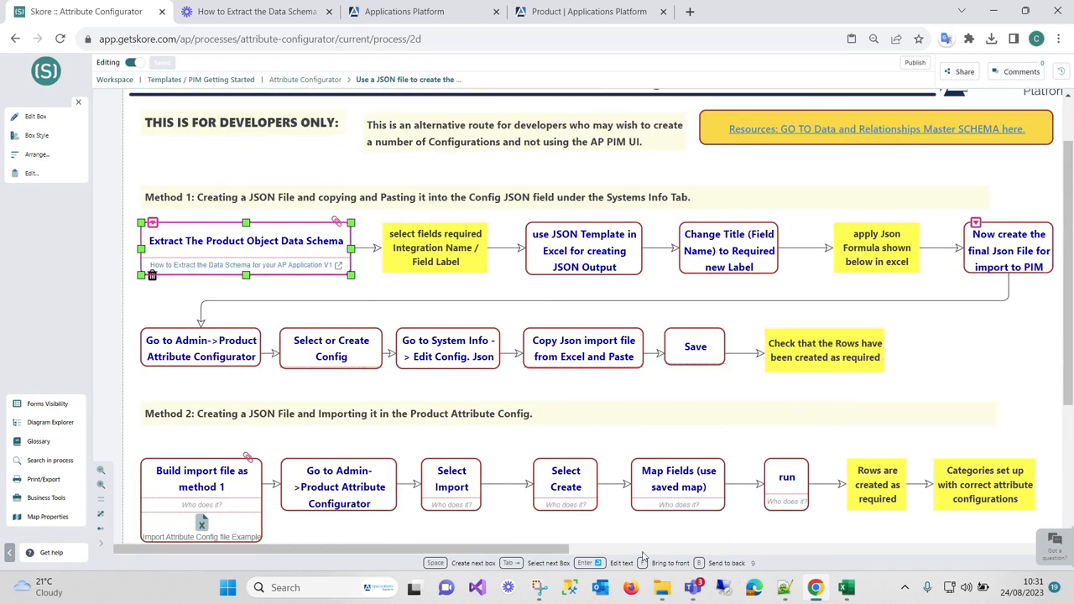
pyautogui.moveTo(545, 551); pyautogui.dragTo(955, 552)
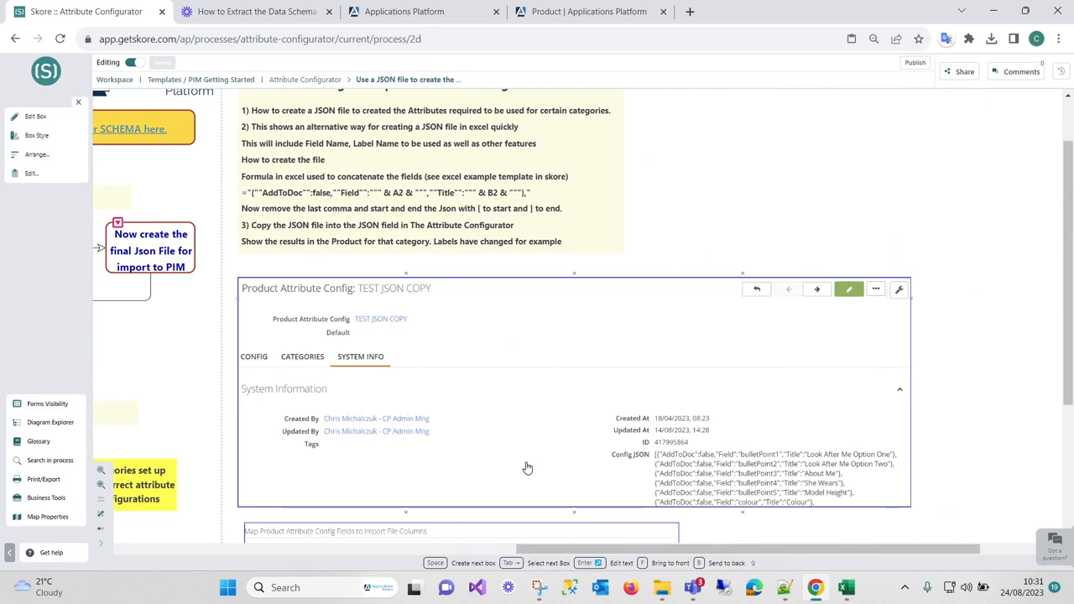
pyautogui.moveTo(846, 588)
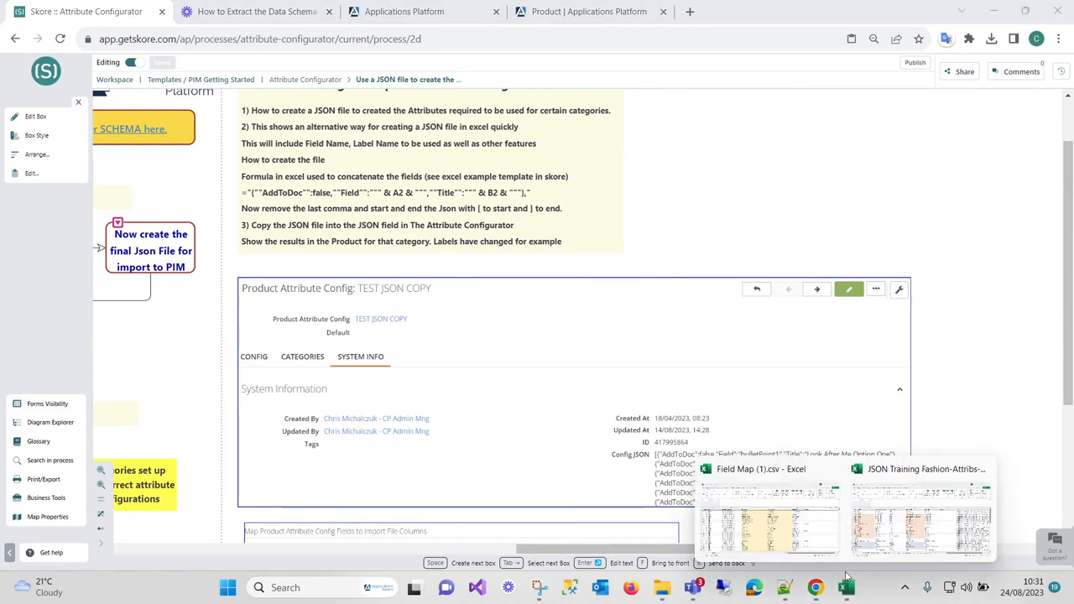
# Bring the Field Map (1).csv workbook to the front from the Excel taskbar thumbnails
pyautogui.click(881, 535)
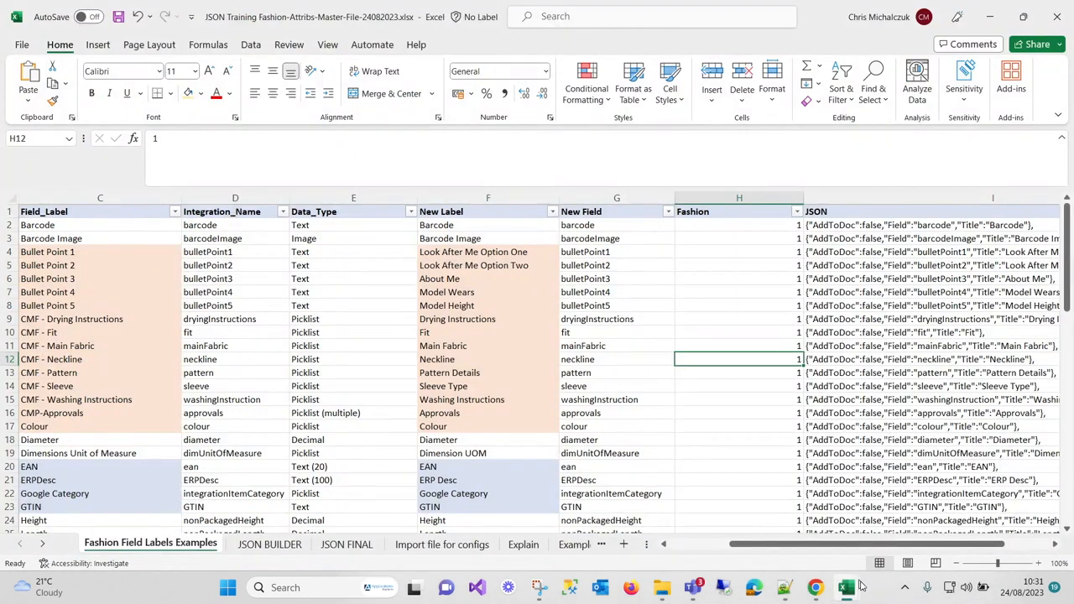
pyautogui.moveTo(846, 587)
pyautogui.click(776, 533)
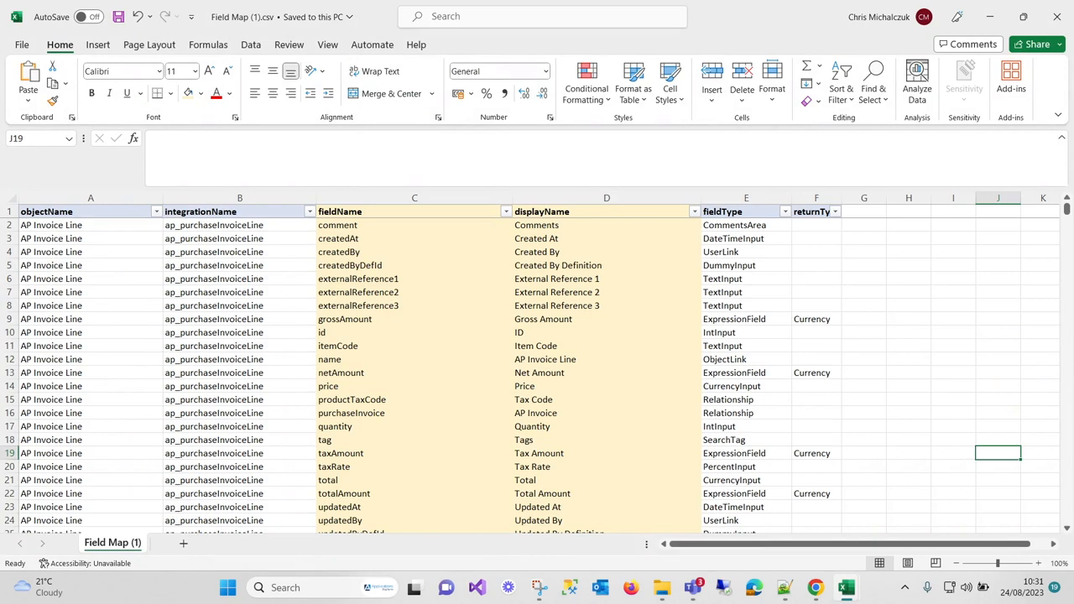
# Select the fieldName and displayName columns and the C2:C13 and D2:D13 ranges
pyautogui.moveTo(414, 198); pyautogui.dragTo(606, 198)
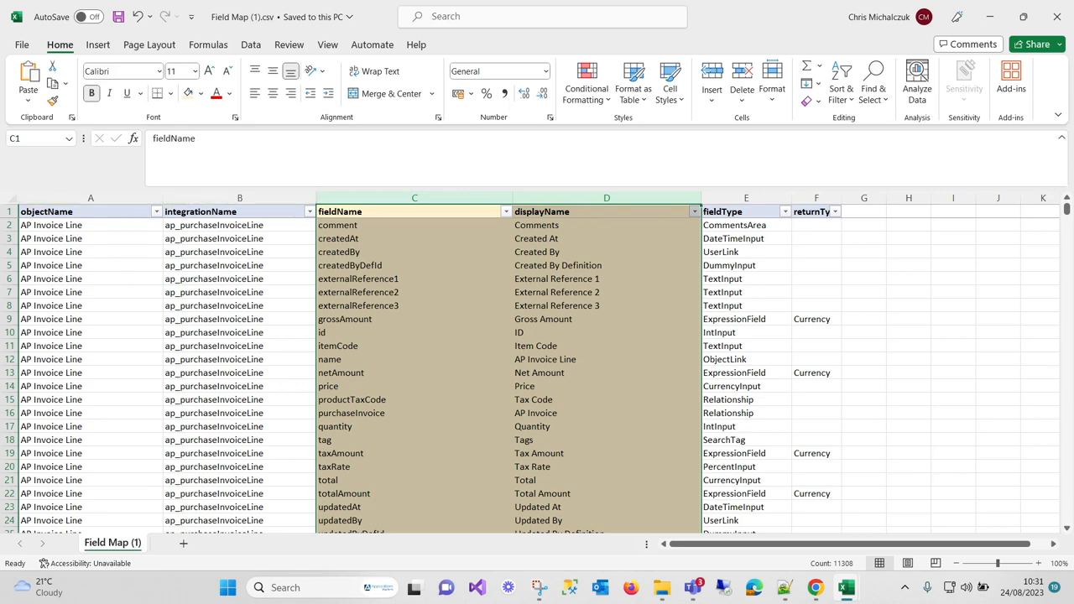
pyautogui.moveTo(361, 225); pyautogui.dragTo(360, 372)
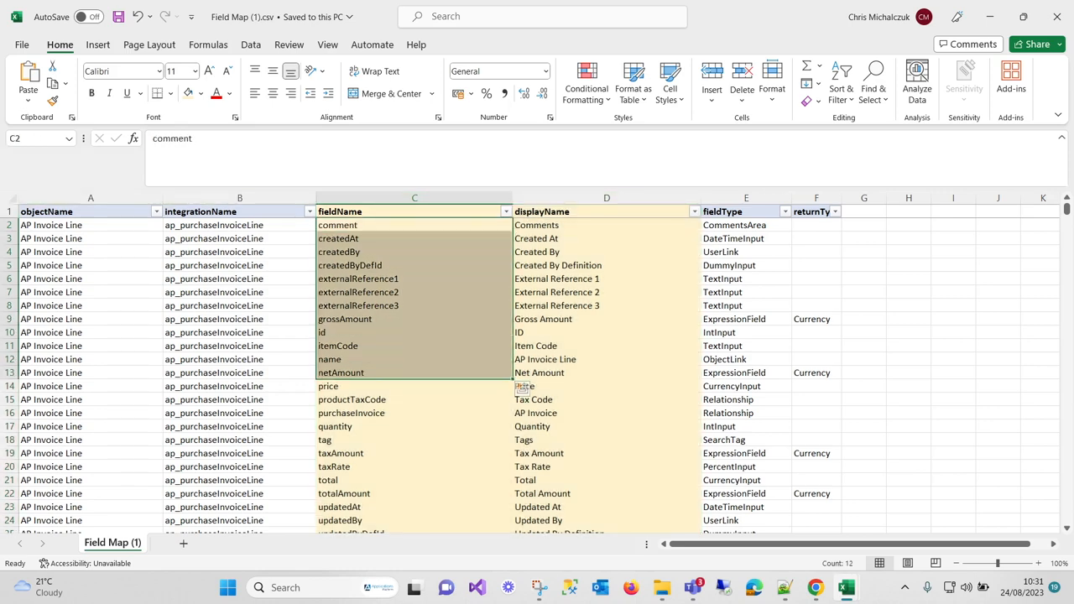
pyautogui.moveTo(553, 225); pyautogui.dragTo(554, 373)
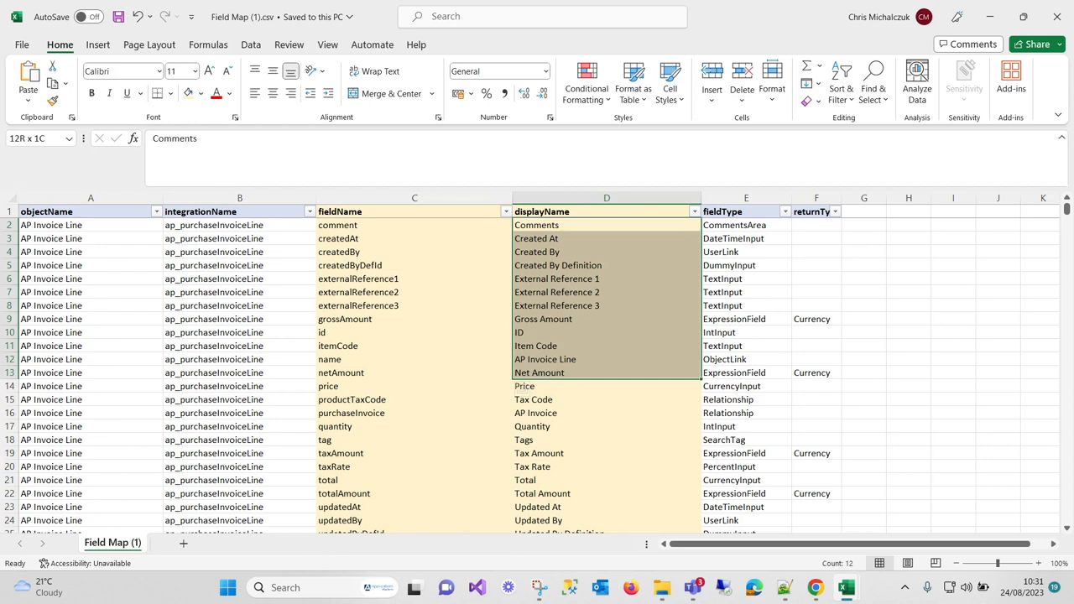
pyautogui.moveTo(554, 373); pyautogui.dragTo(554, 373)
# Filter objectName to Product (ap_product) only, searching 'produc' and clearing other matches
pyautogui.click(157, 211)
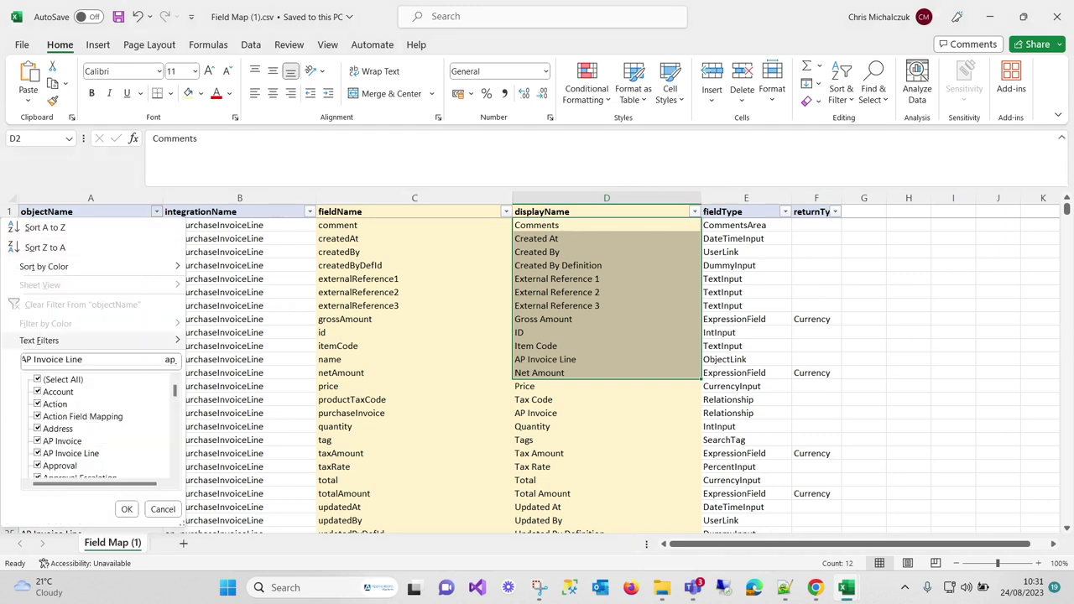
pyautogui.click(56, 361)
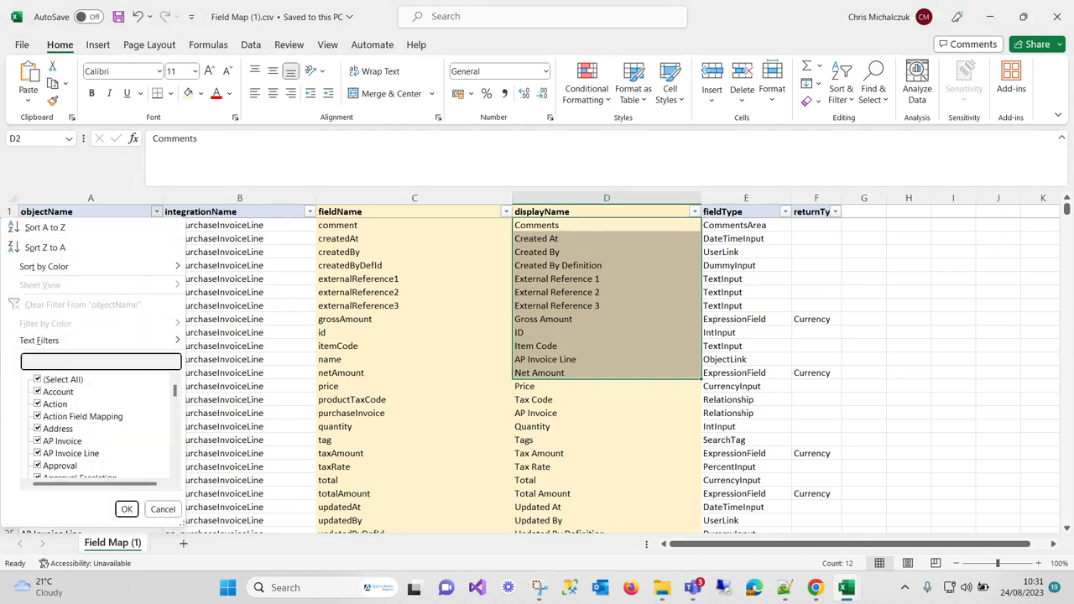
pyautogui.write('produc')
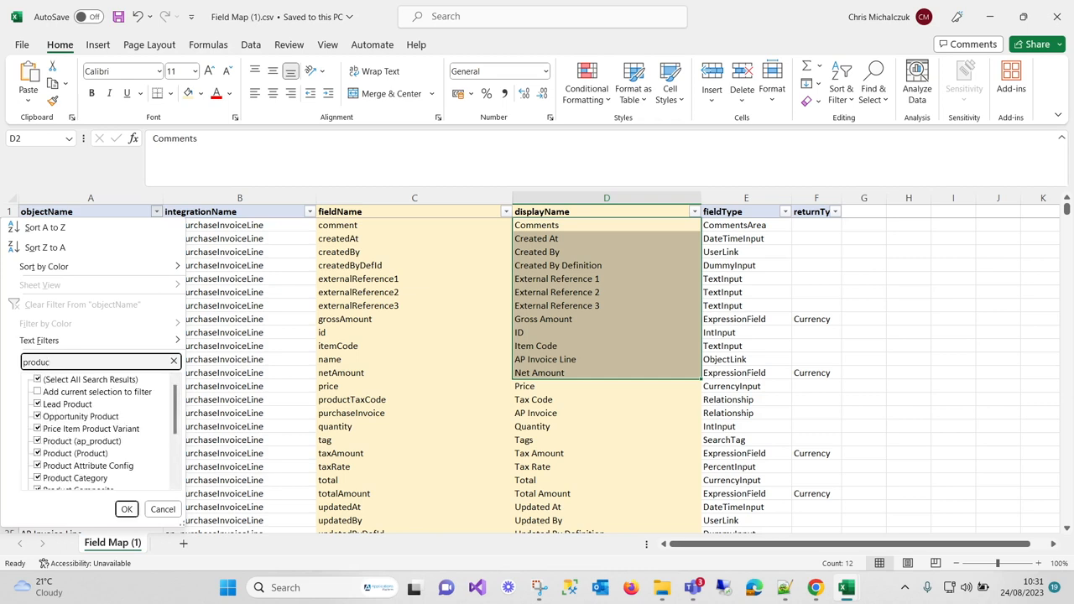
pyautogui.click(38, 379)
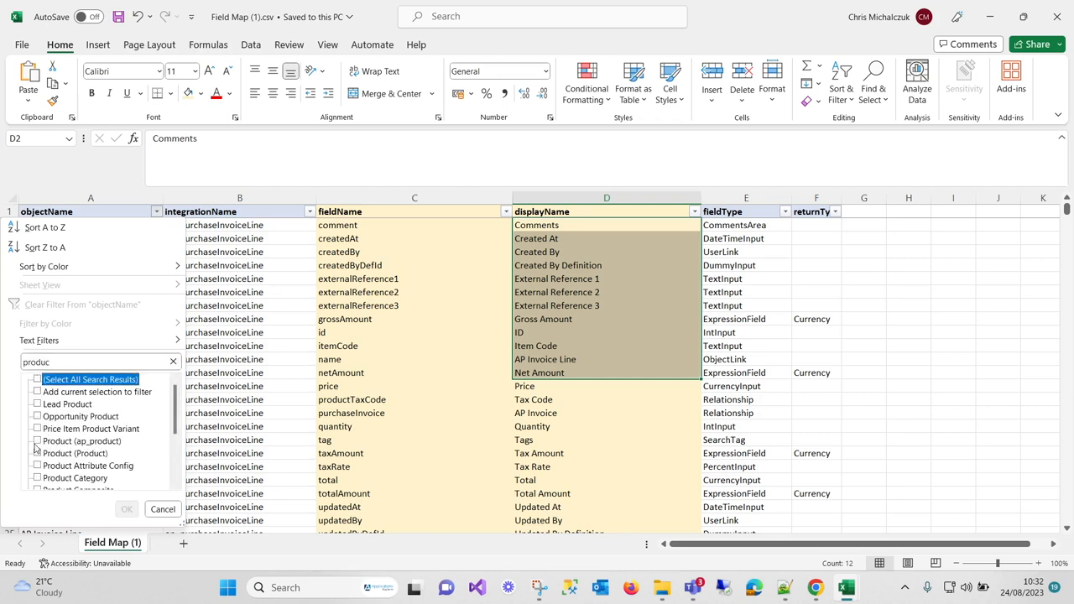
pyautogui.click(38, 441)
pyautogui.click(126, 510)
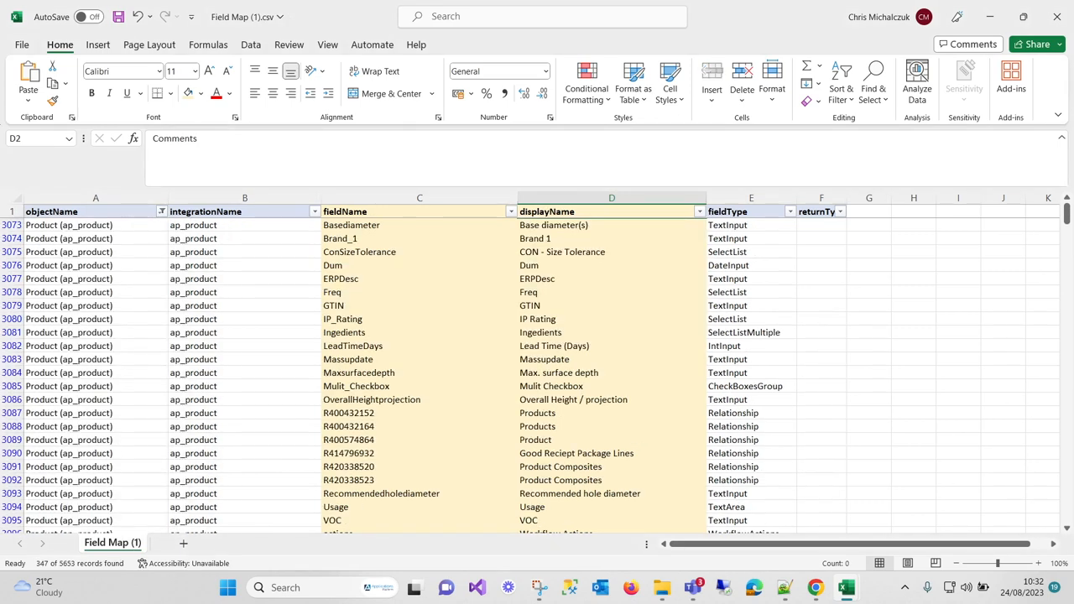
# Select the filtered product fieldName and displayName cells down to row 3135
pyautogui.moveTo(378, 212); pyautogui.dragTo(705, 470)
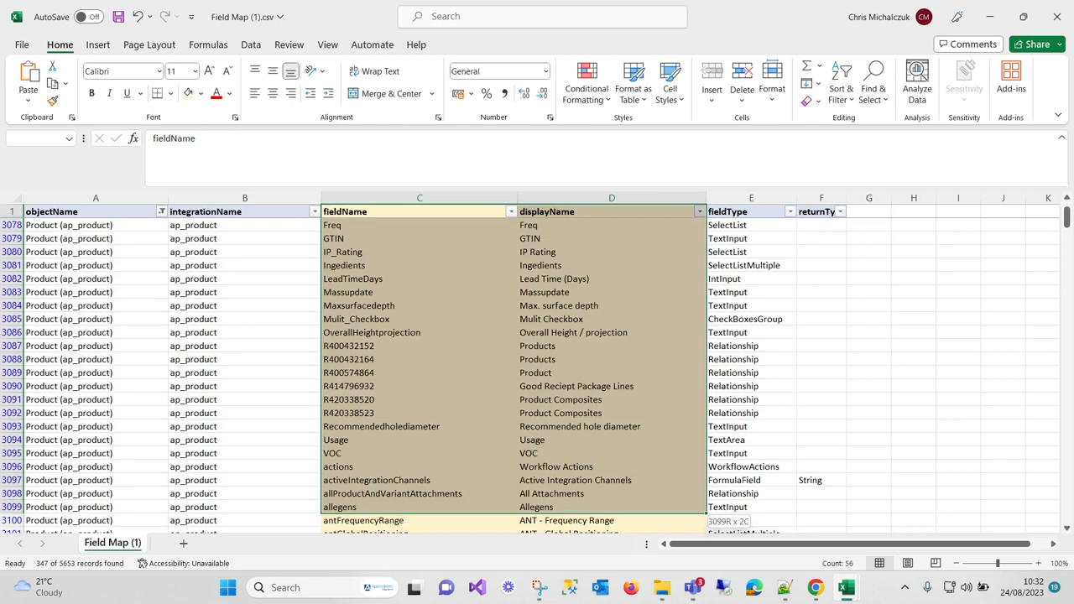
pyautogui.moveTo(704, 470); pyautogui.dragTo(705, 486)
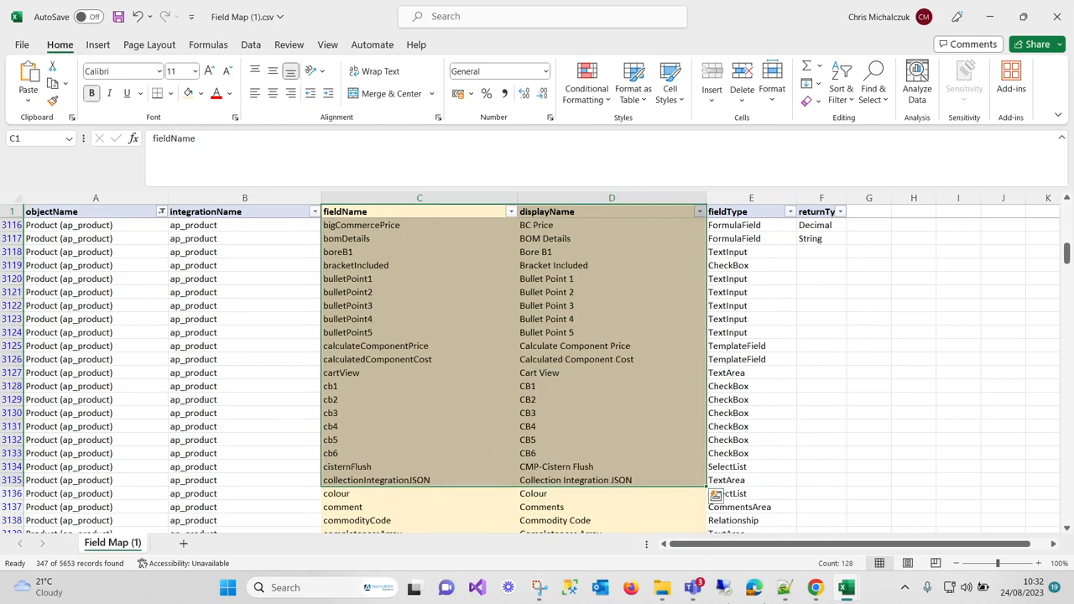
pyautogui.moveTo(846, 587)
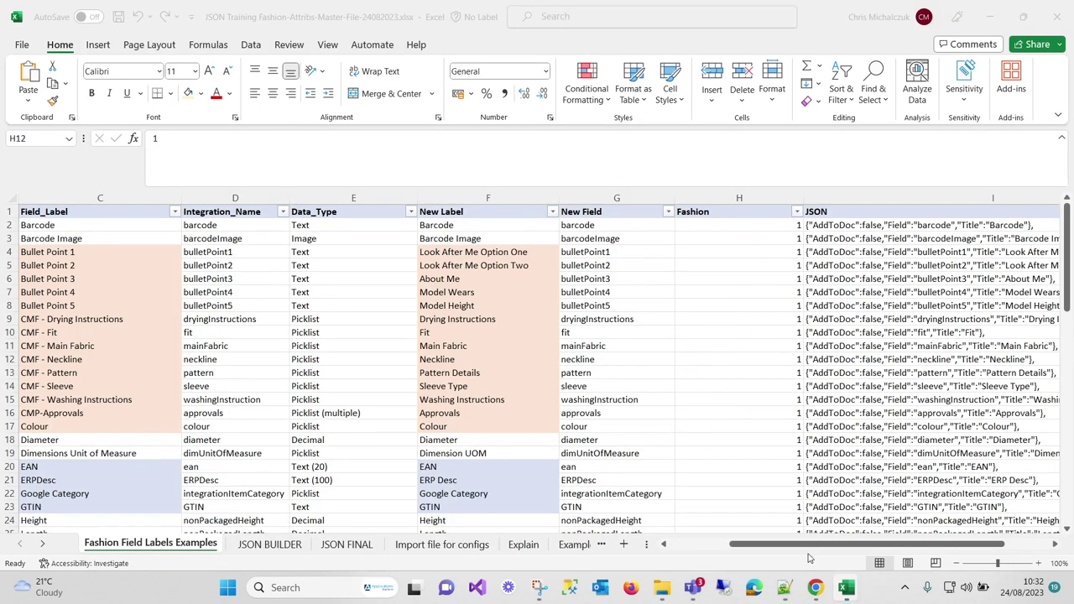
# Return to the JSON Training workbook and review the New Label values F2:F17 and Bullet Point 1
pyautogui.click(920, 520)
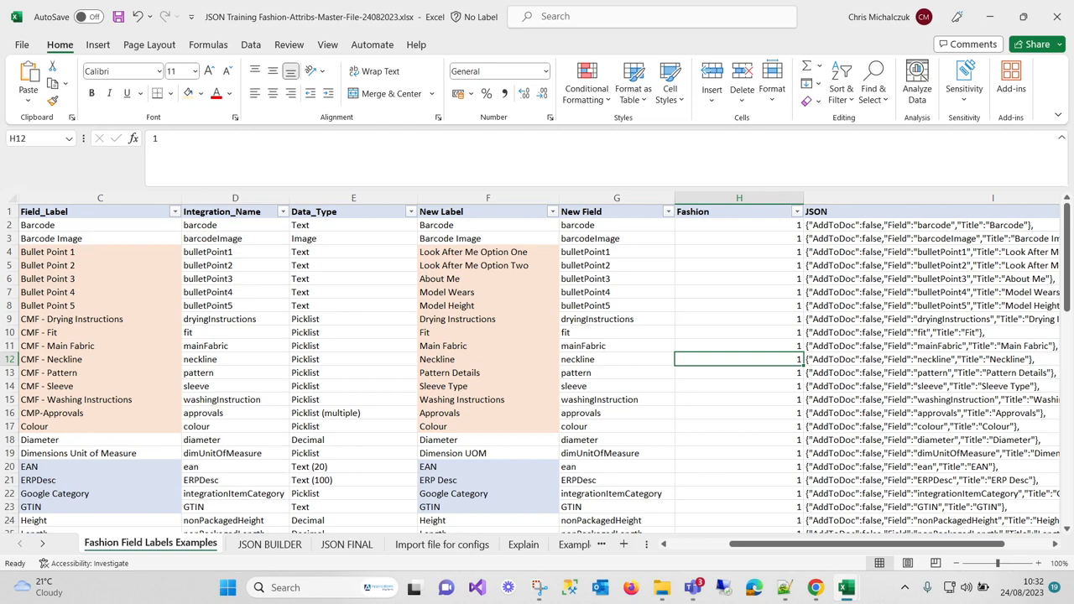
pyautogui.moveTo(487, 225); pyautogui.dragTo(487, 426)
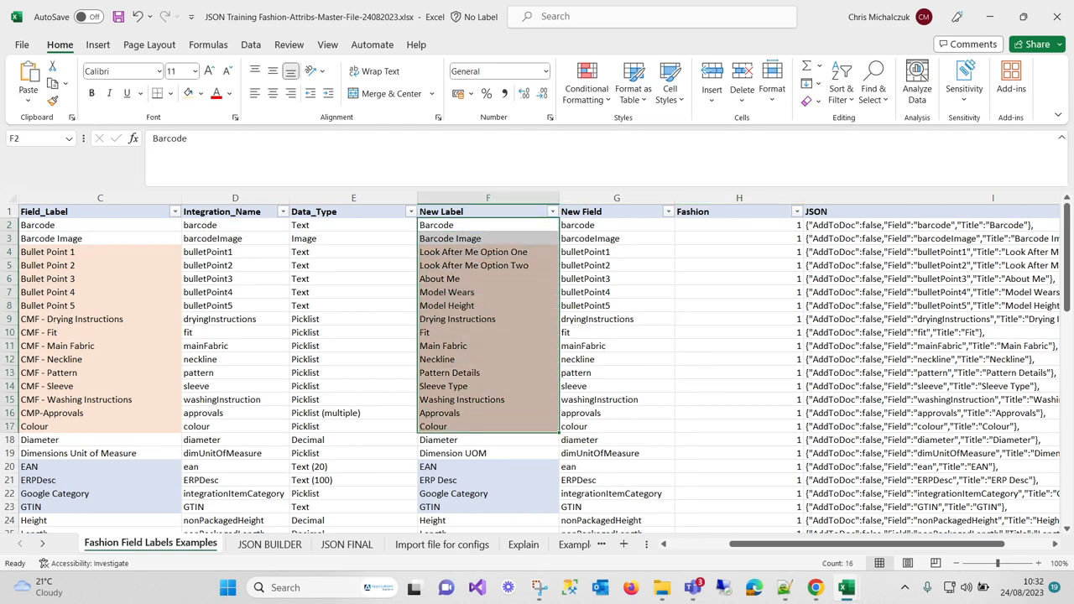
pyautogui.click(84, 251)
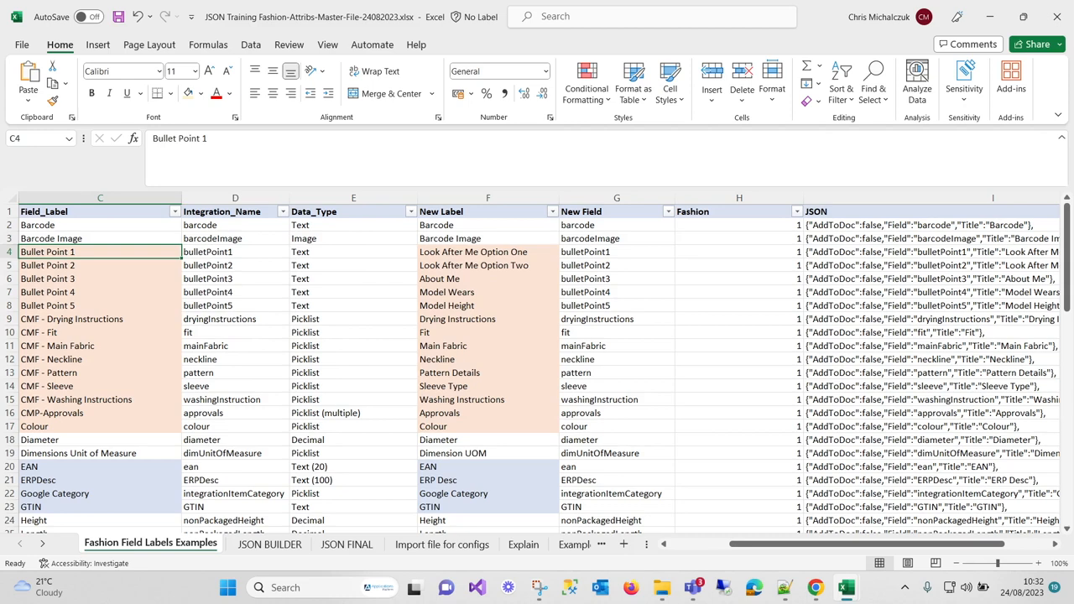
# Select the new labels for the bullet points and Drying Instructions, F4:F9
pyautogui.moveTo(470, 252); pyautogui.dragTo(470, 279)
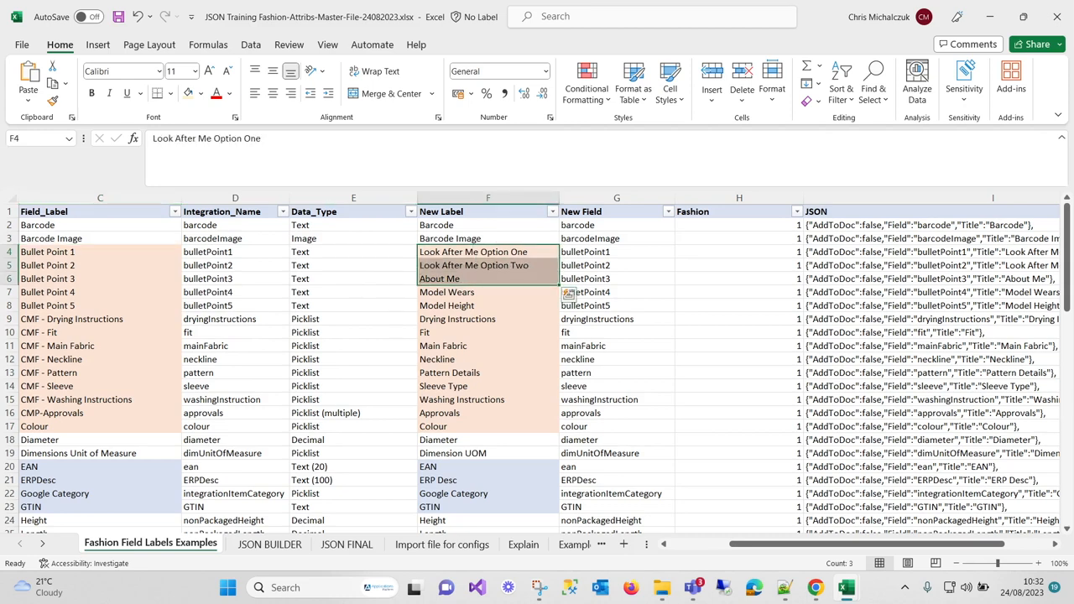
pyautogui.click(470, 319)
pyautogui.moveTo(470, 252); pyautogui.dragTo(470, 318)
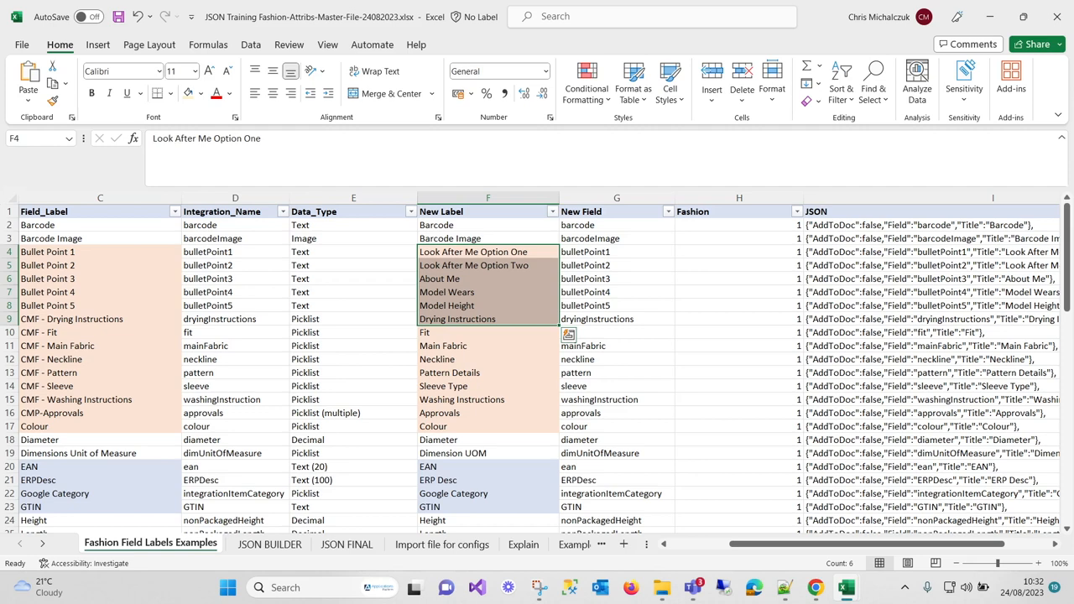
pyautogui.scroll(-3, 537, 361)
pyautogui.scroll(2, 537, 361)
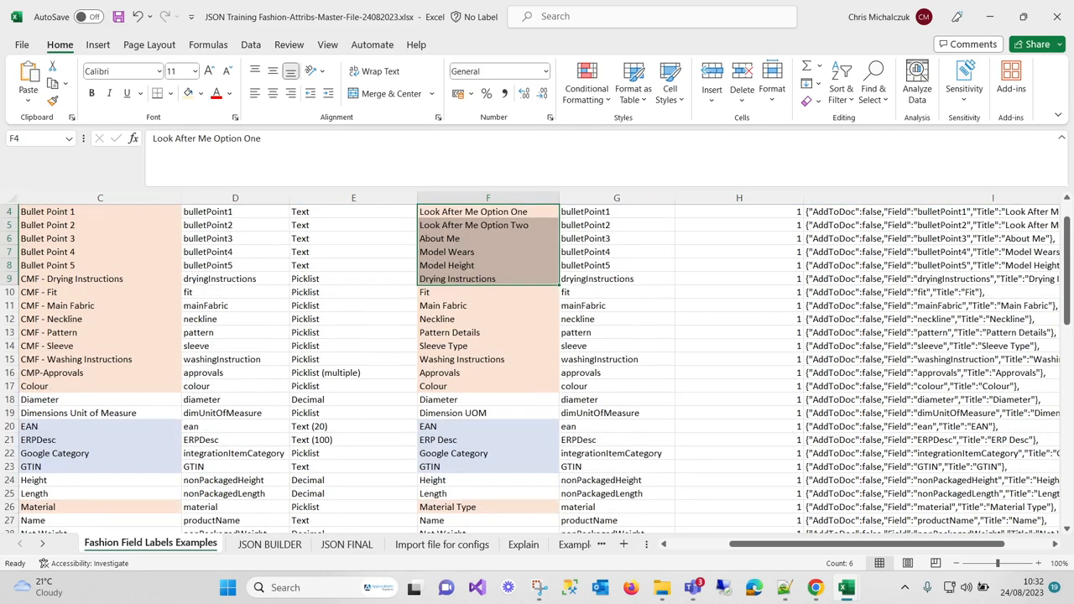
pyautogui.scroll(1, 537, 361)
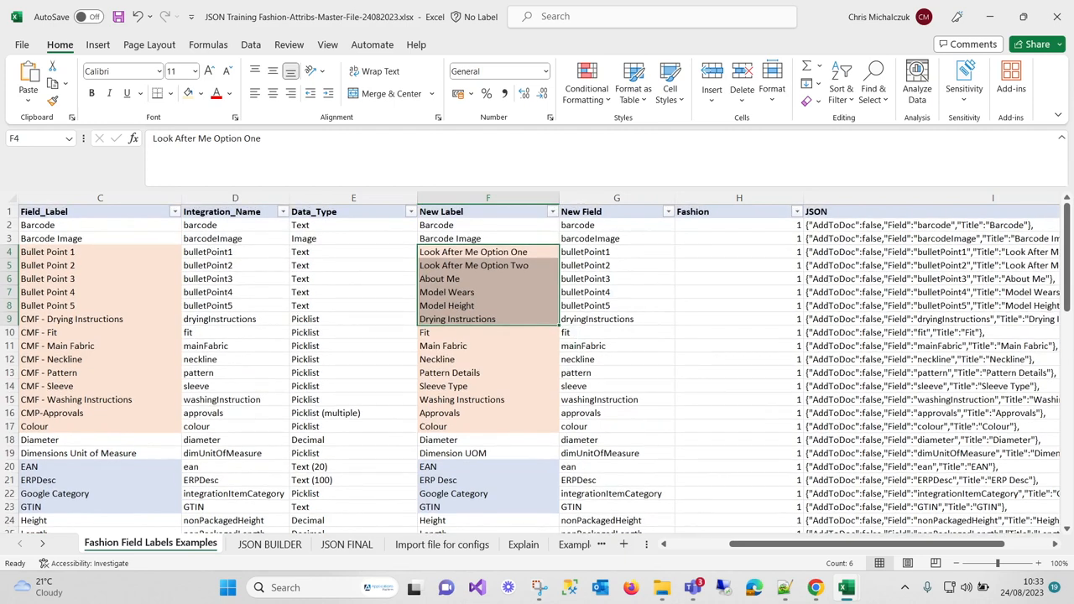
# Inspect the JSON formula in I4 and the JSON BUILDER sheet's headings and first formula result
pyautogui.click(923, 251)
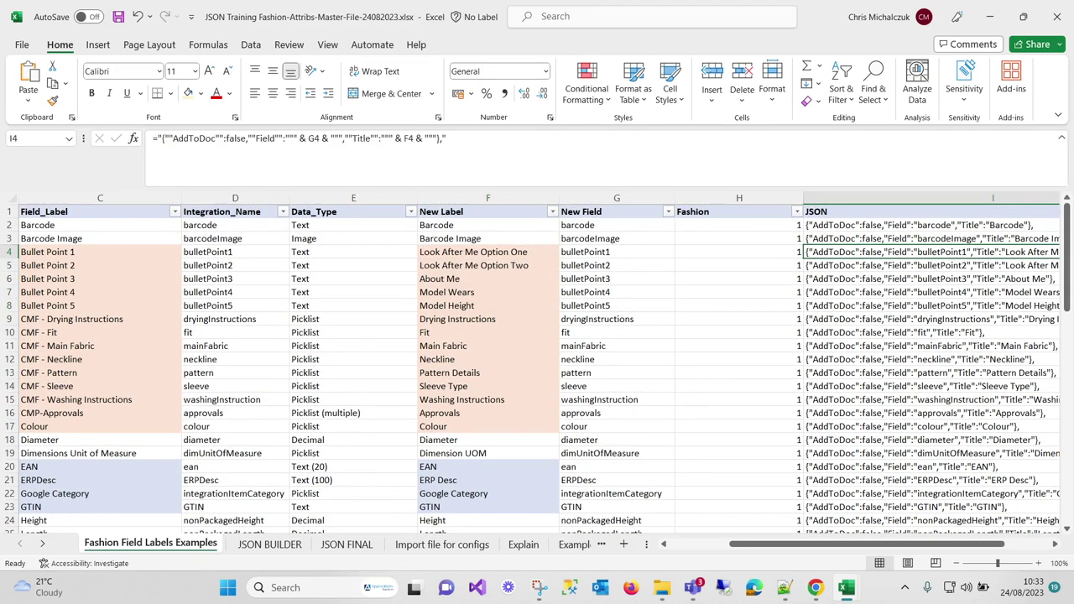
pyautogui.click(270, 545)
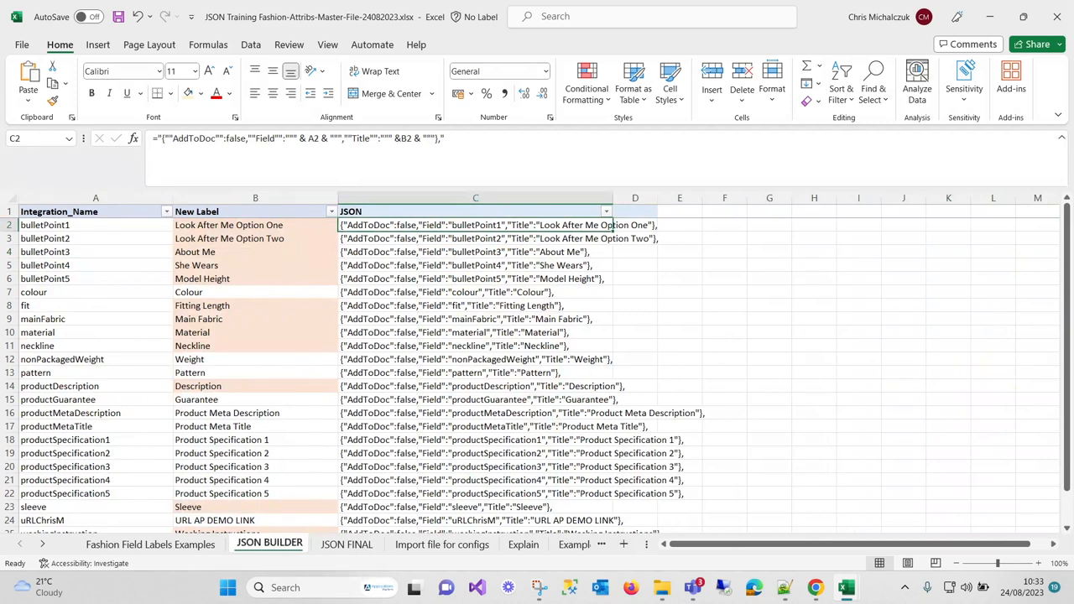
pyautogui.press('Home')
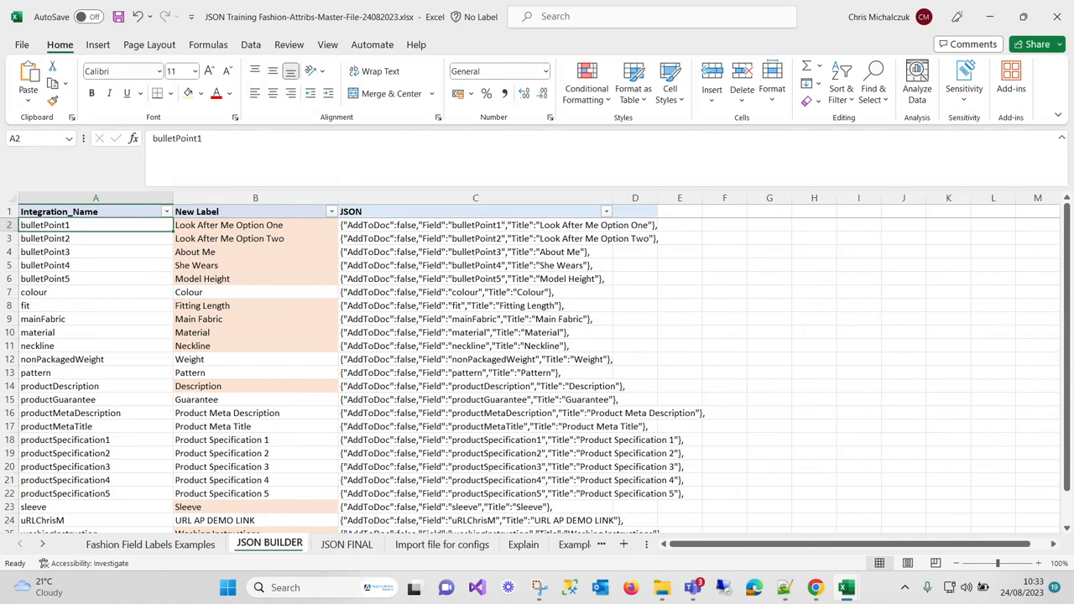
pyautogui.press('Up')
pyautogui.press('Right')
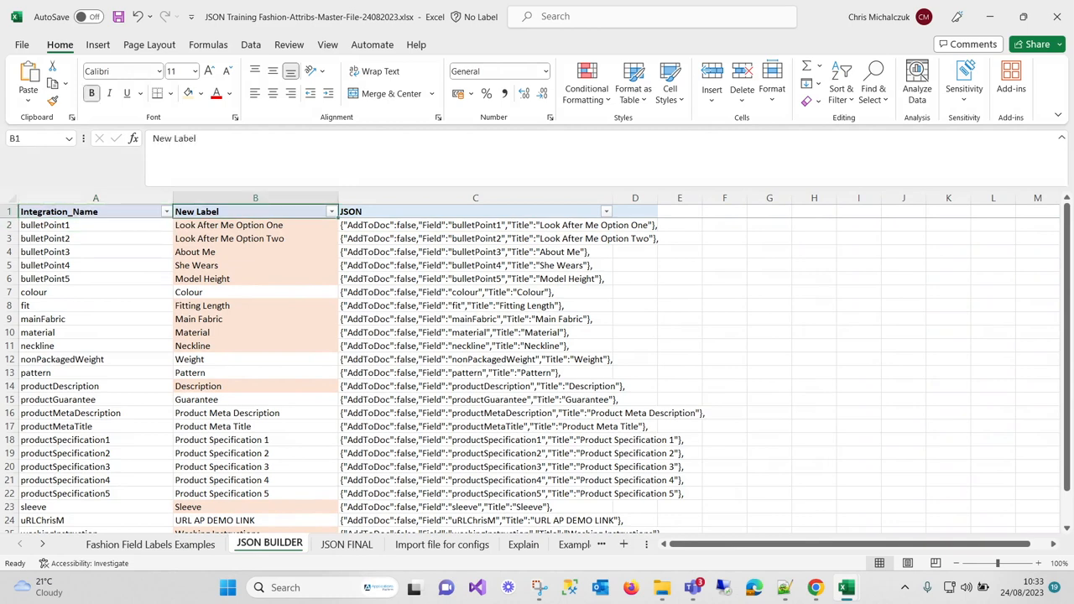
pyautogui.press('Right')
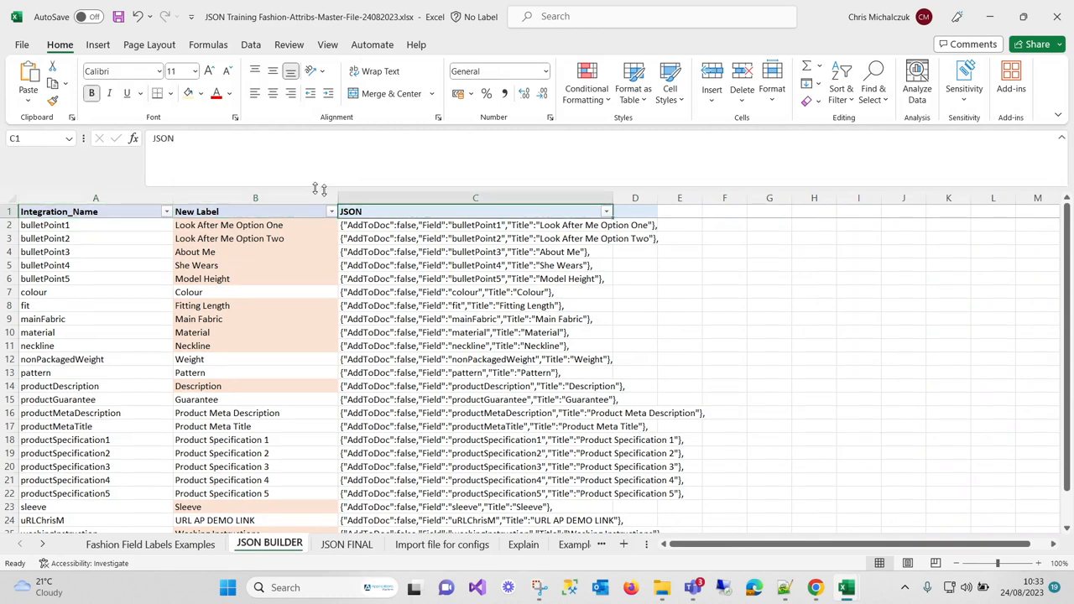
pyautogui.press('Down')
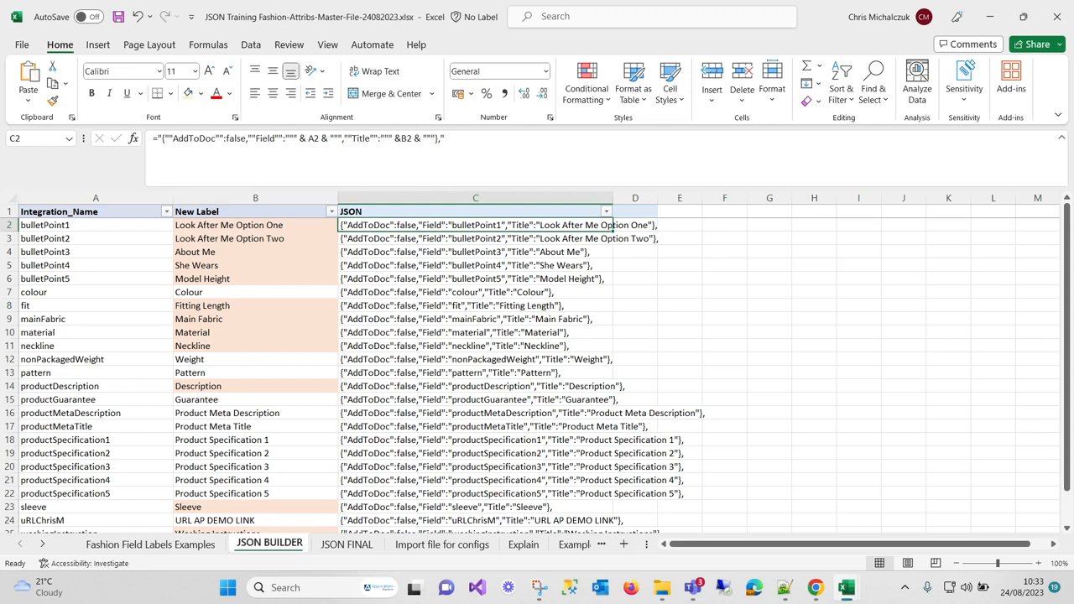
# Review the C2 CONCAT formula and its New Label input, then select the 26 JSON results C2:C27
pyautogui.click(770, 265)
pyautogui.click(475, 225)
pyautogui.press('Left')
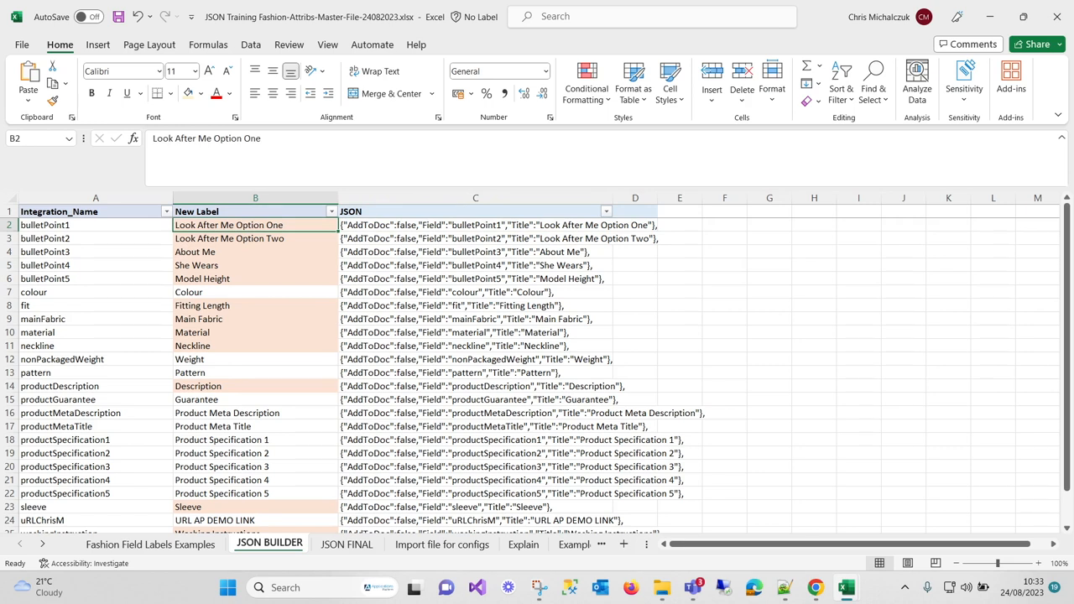
pyautogui.press('Right')
pyautogui.press('Right')
pyautogui.press('Right')
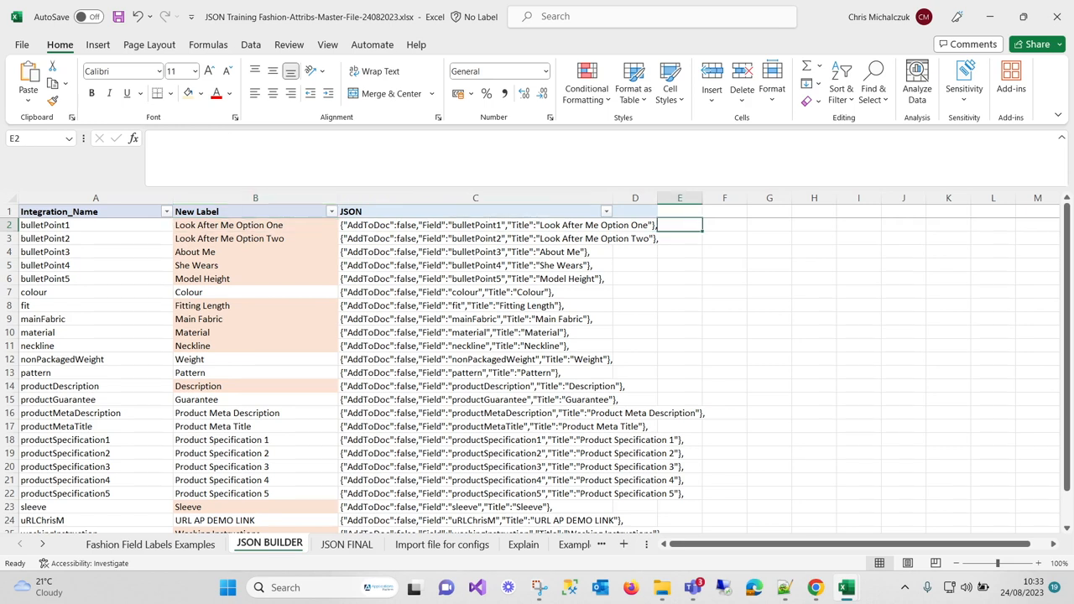
pyautogui.moveTo(475, 225); pyautogui.dragTo(617, 516)
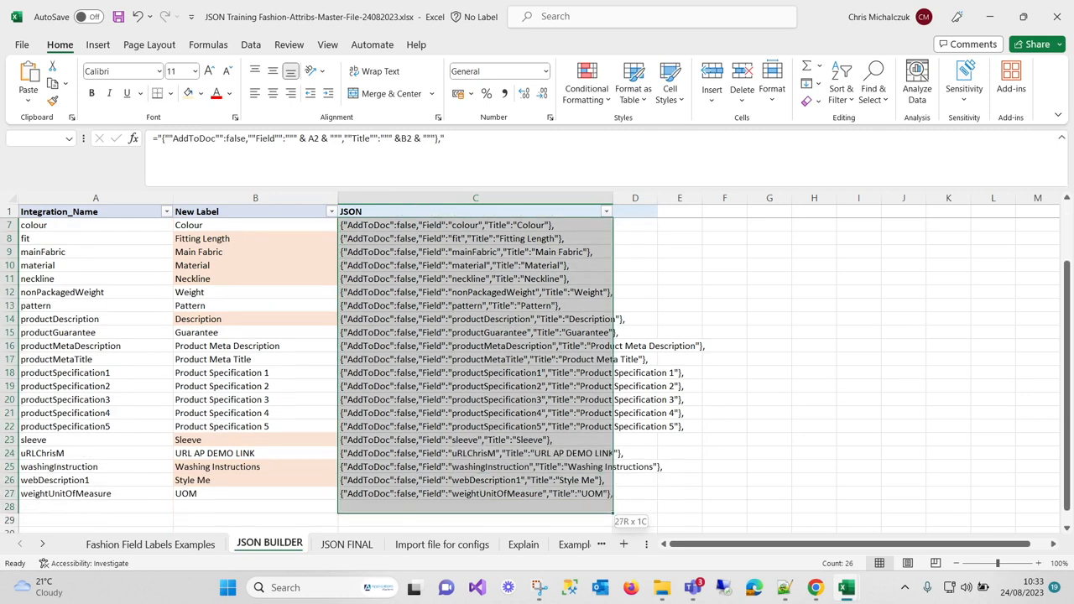
pyautogui.moveTo(617, 516); pyautogui.dragTo(617, 502)
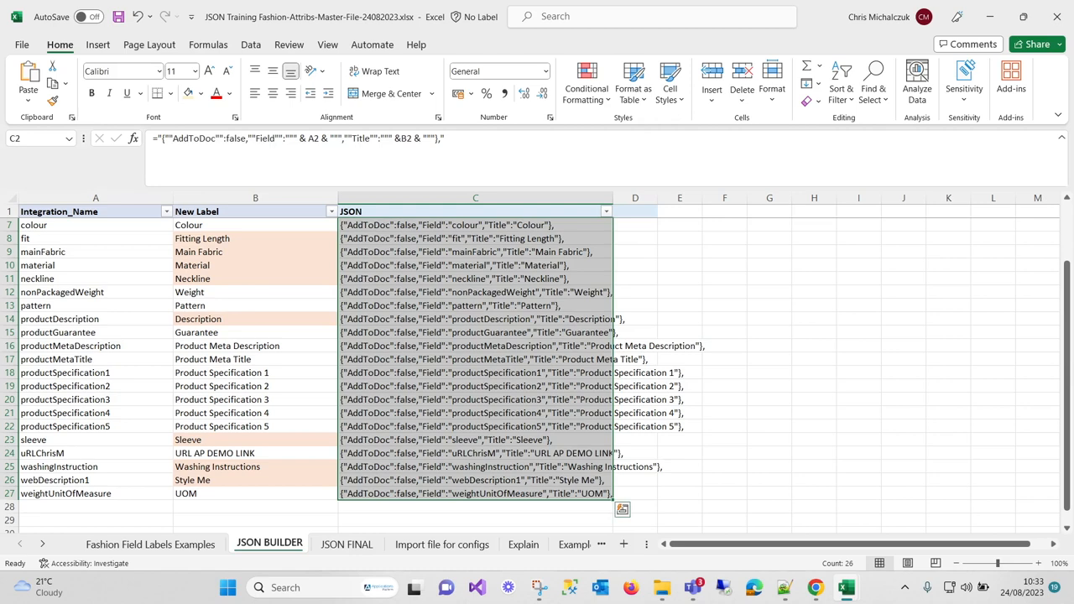
# In Notepad++, wrap the pasted JSON lines with ] at the end and [ at the start
pyautogui.click(786, 592)
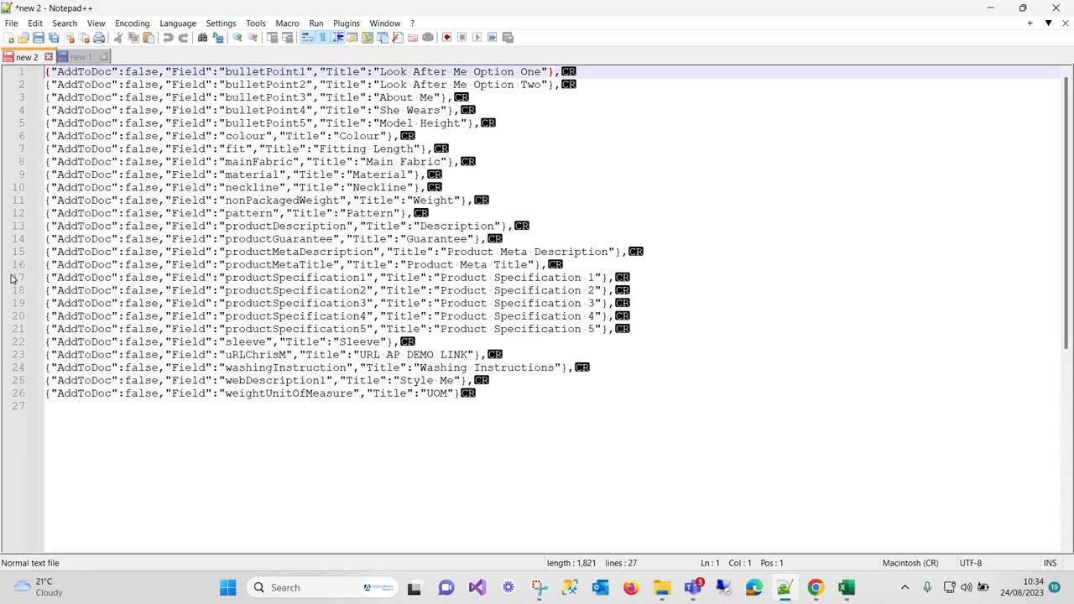
pyautogui.press('Down')
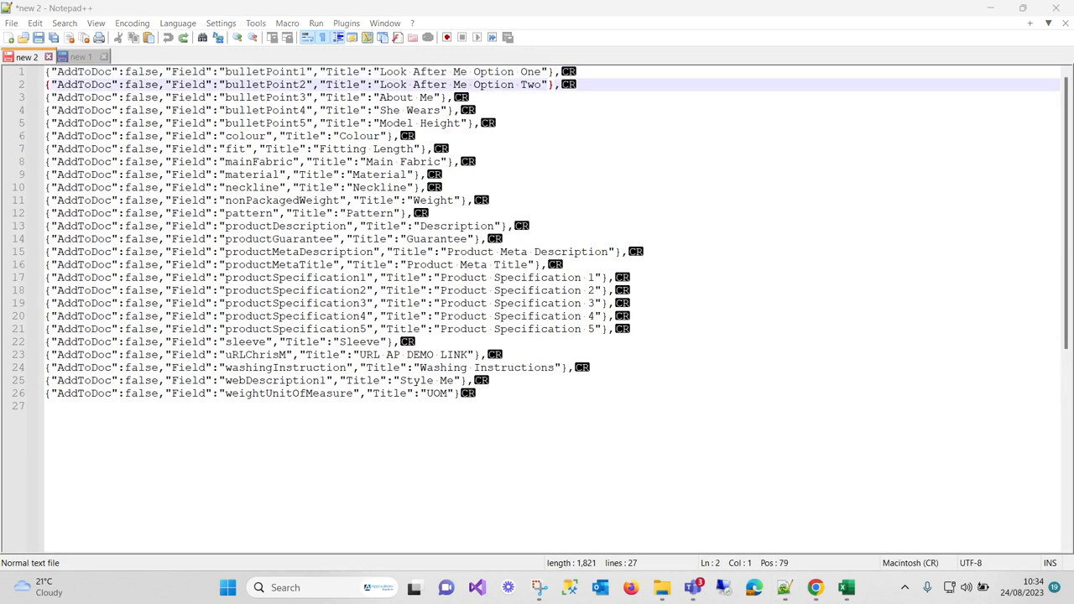
pyautogui.moveTo(476, 393); pyautogui.dragTo(47, 71)
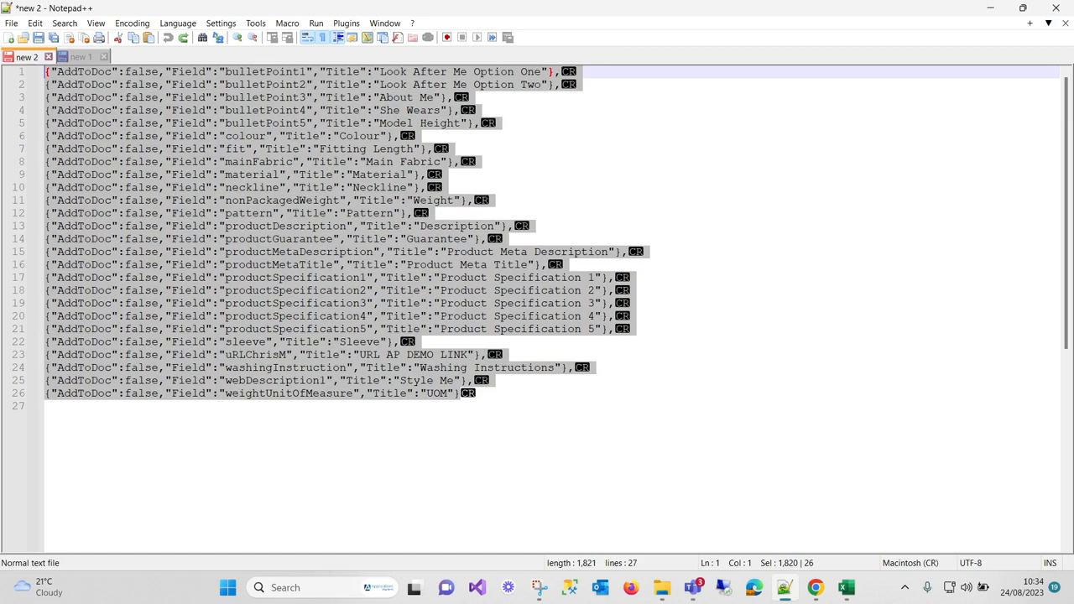
pyautogui.press('Right')
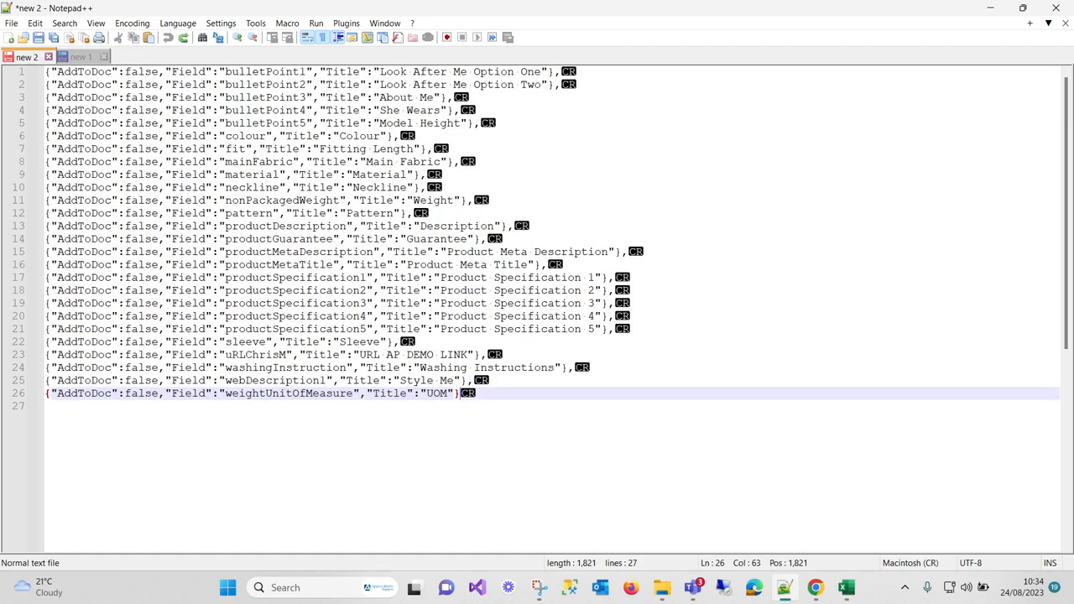
pyautogui.write(']')
pyautogui.hotkey('ctrl', 'Home')
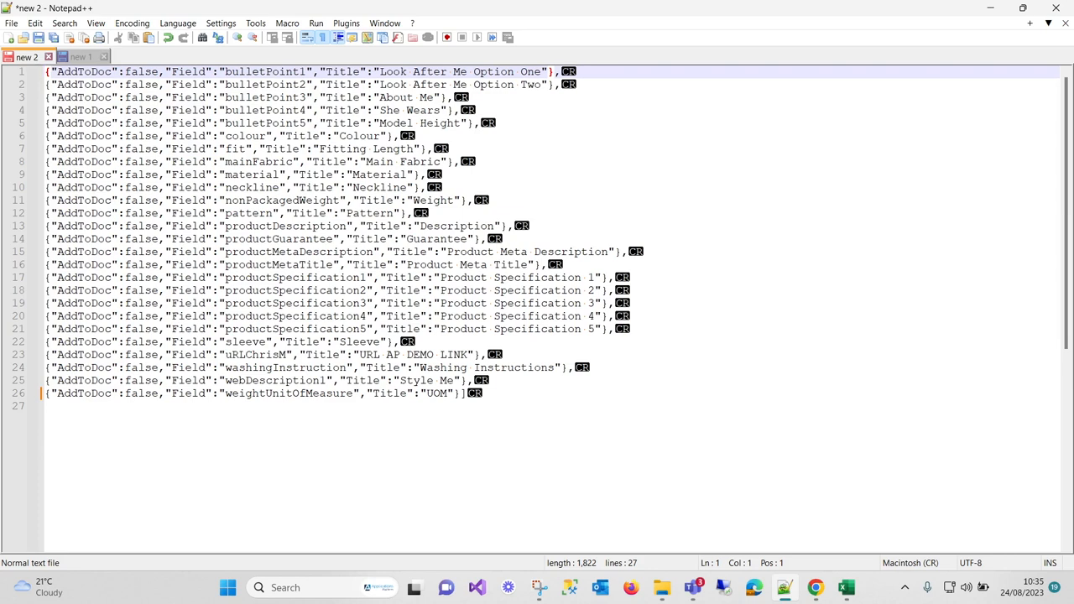
pyautogui.write('[')
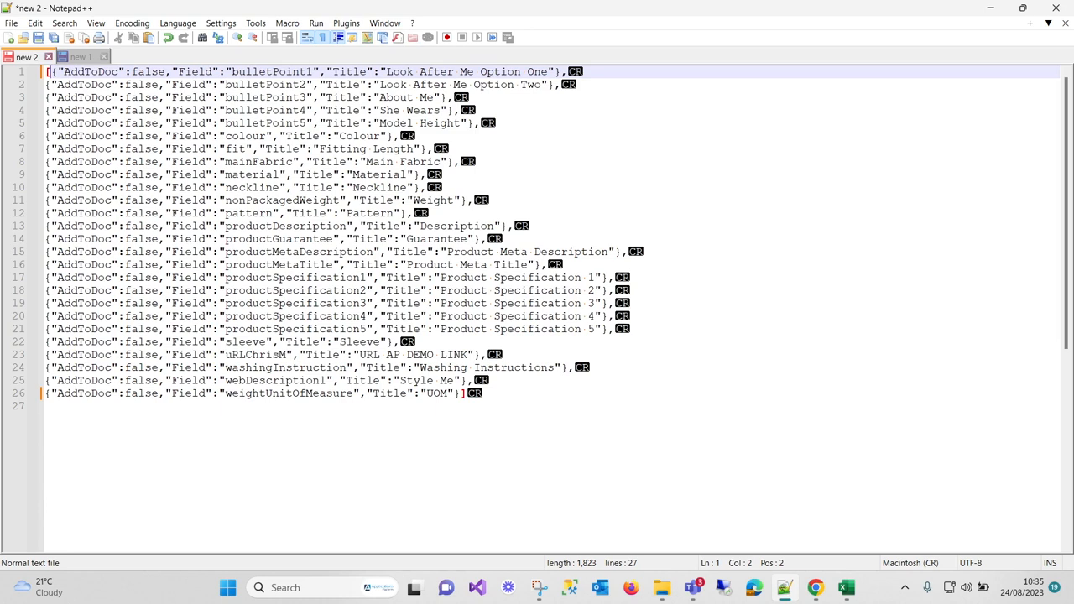
# Run the One Line macro and select the whole joined JSON array line
pyautogui.click(287, 23)
pyautogui.click(352, 115)
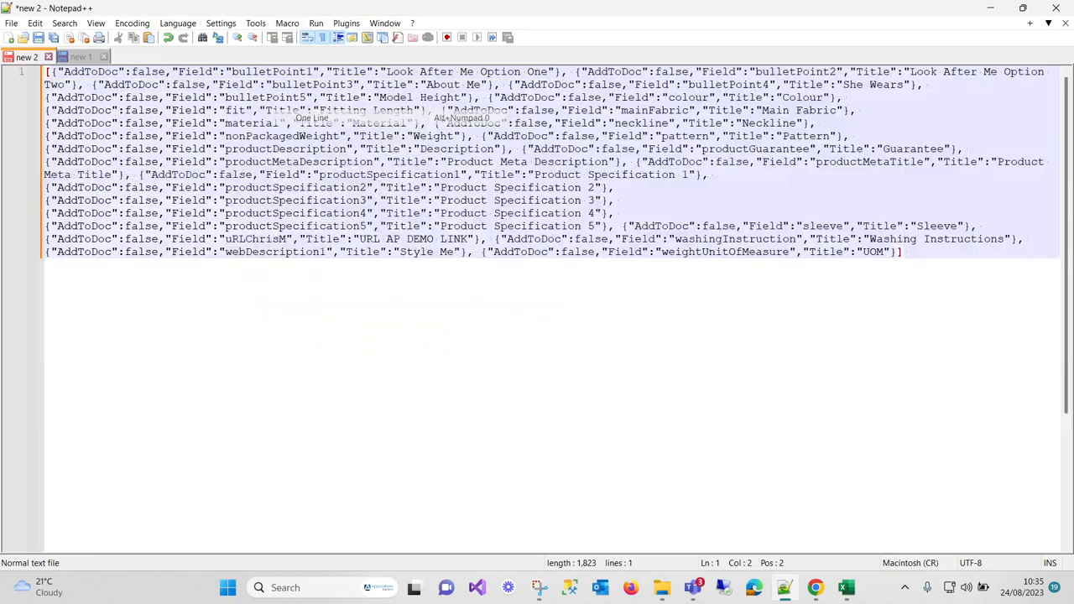
pyautogui.press('End')
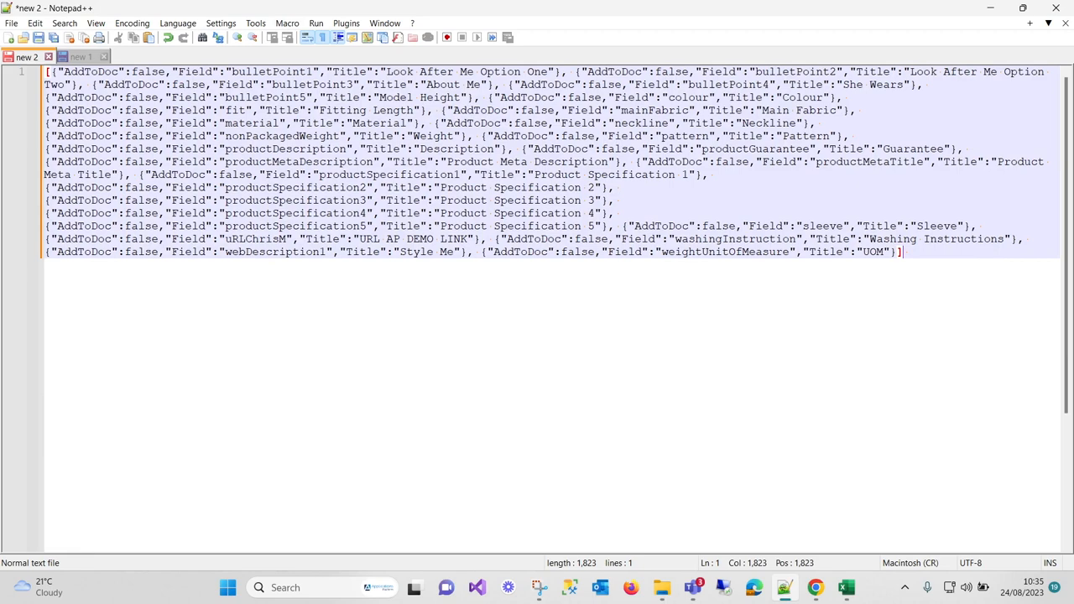
pyautogui.hotkey('shift', 'Home')
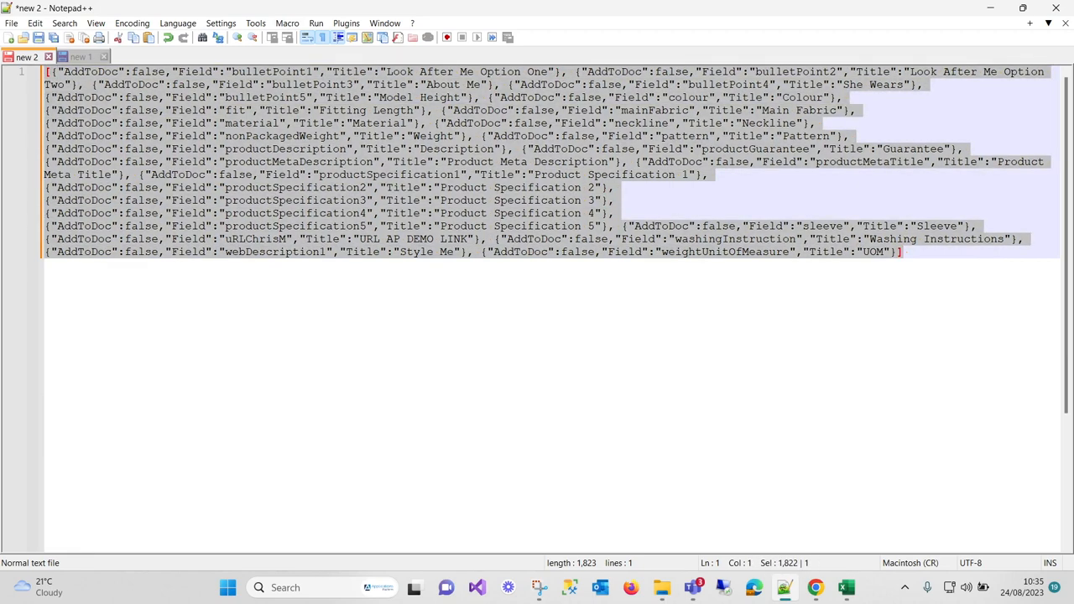
pyautogui.moveTo(814, 587)
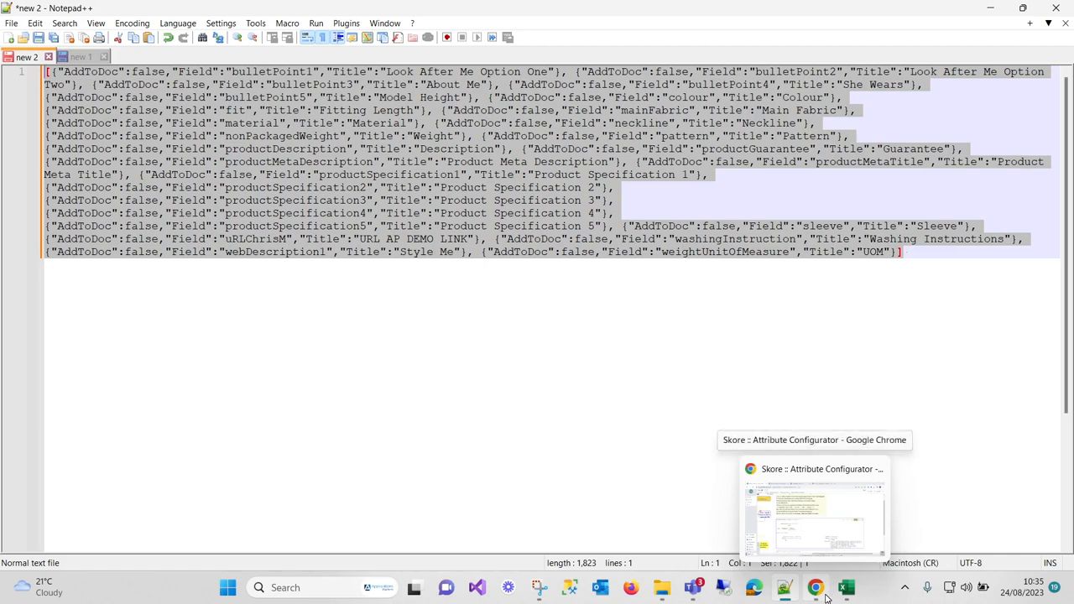
# Bring Chrome forward on the Applications Platform tab and return to the PIM application
pyautogui.click(815, 587)
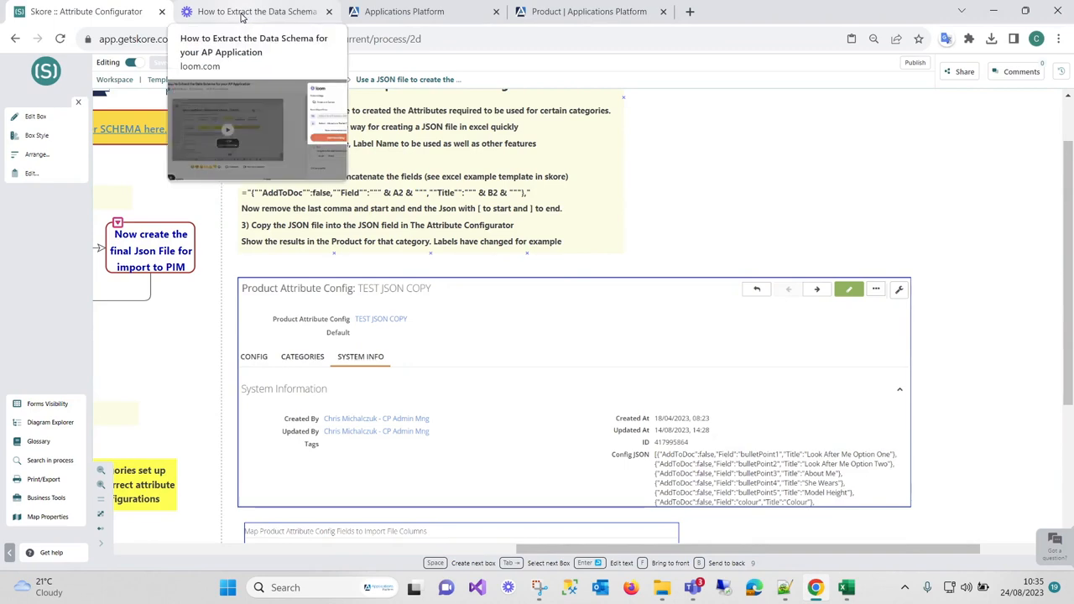
pyautogui.click(434, 15)
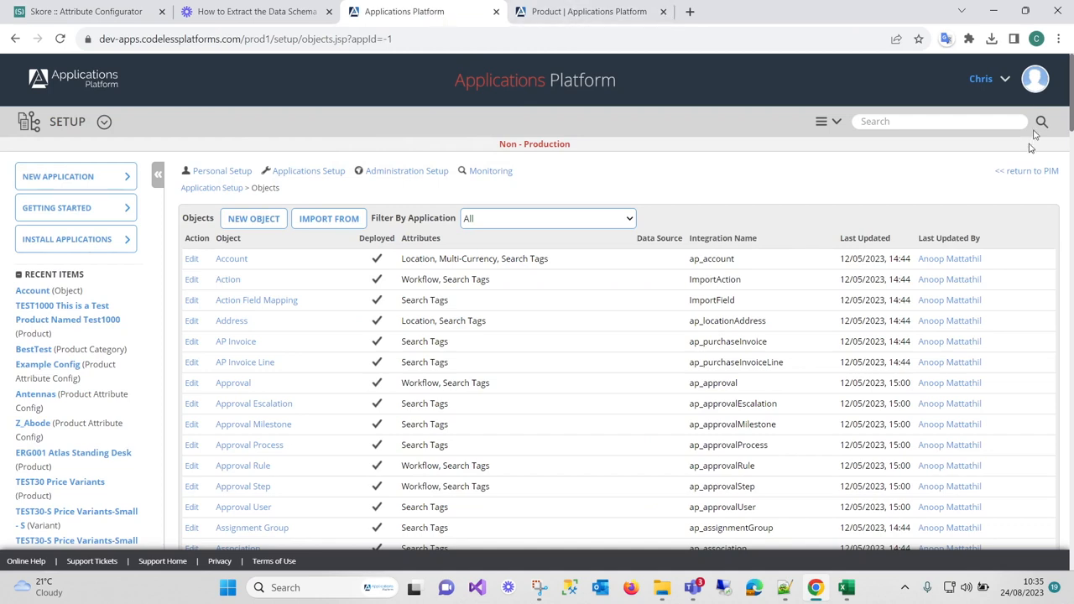
pyautogui.click(1035, 171)
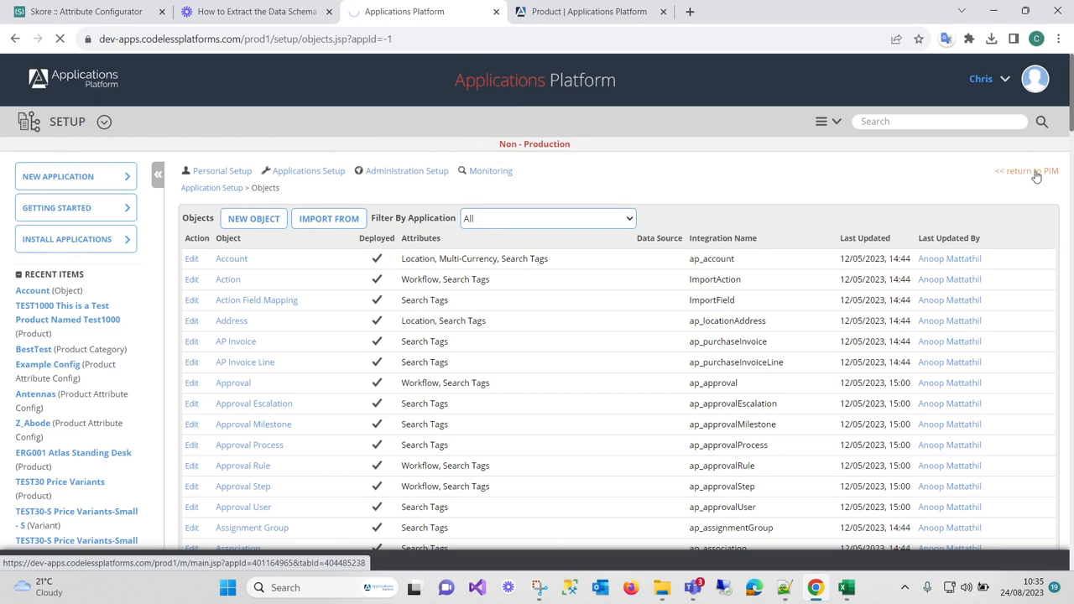
pyautogui.moveTo(38, 396)
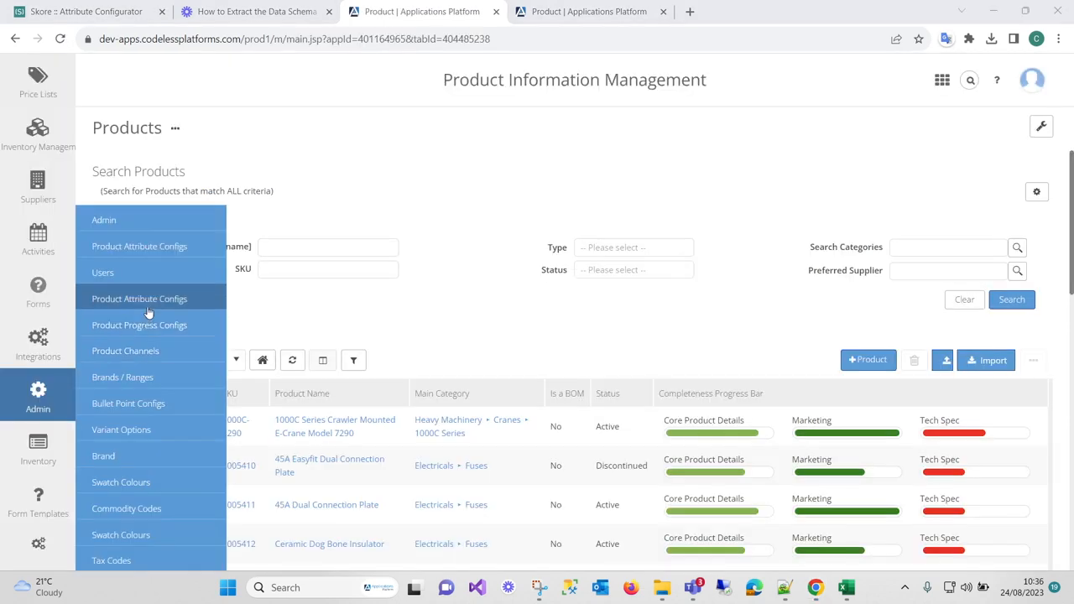
# In Admin > Product Attribute Configs, edit TEST JSON COPY, paste the JSON and save it
pyautogui.click(149, 305)
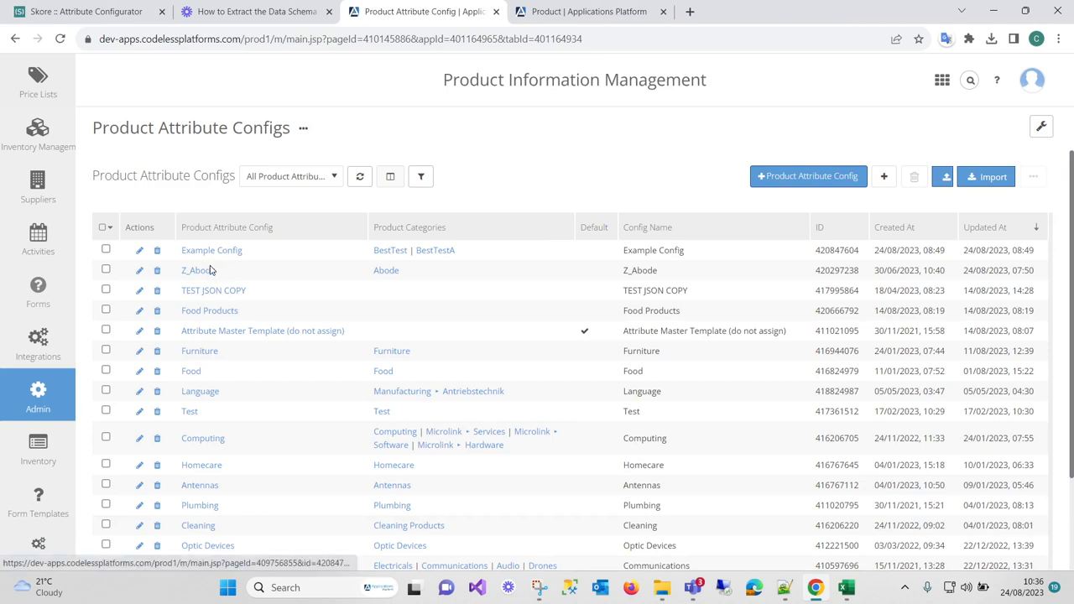
pyautogui.click(140, 290)
pyautogui.click(990, 127)
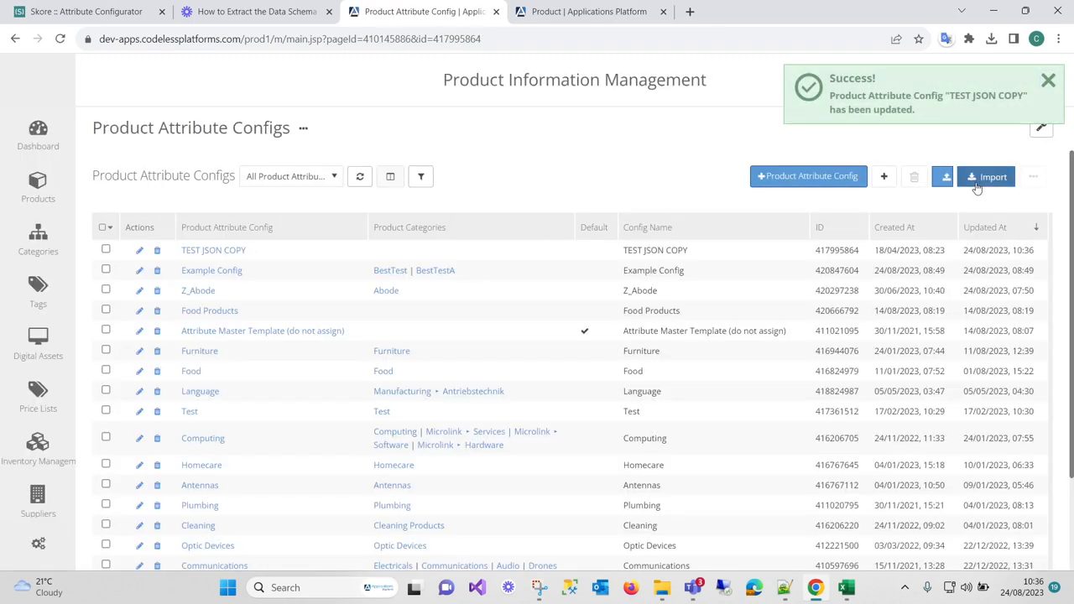
# Open the TEST JSON COPY details, its System Info tab and edit the Config JSON value
pyautogui.click(214, 250)
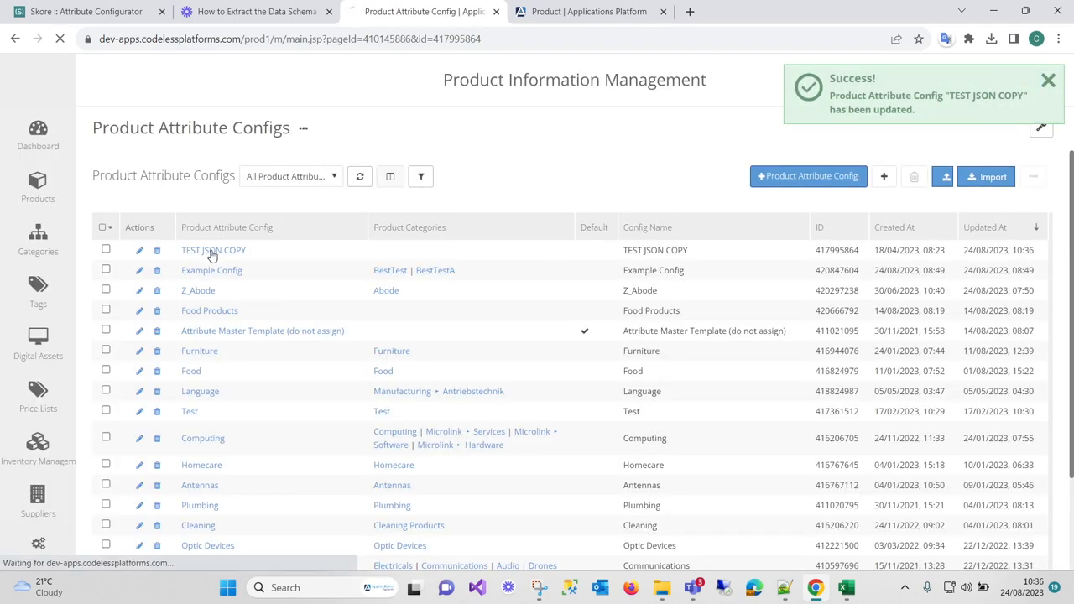
pyautogui.click(256, 212)
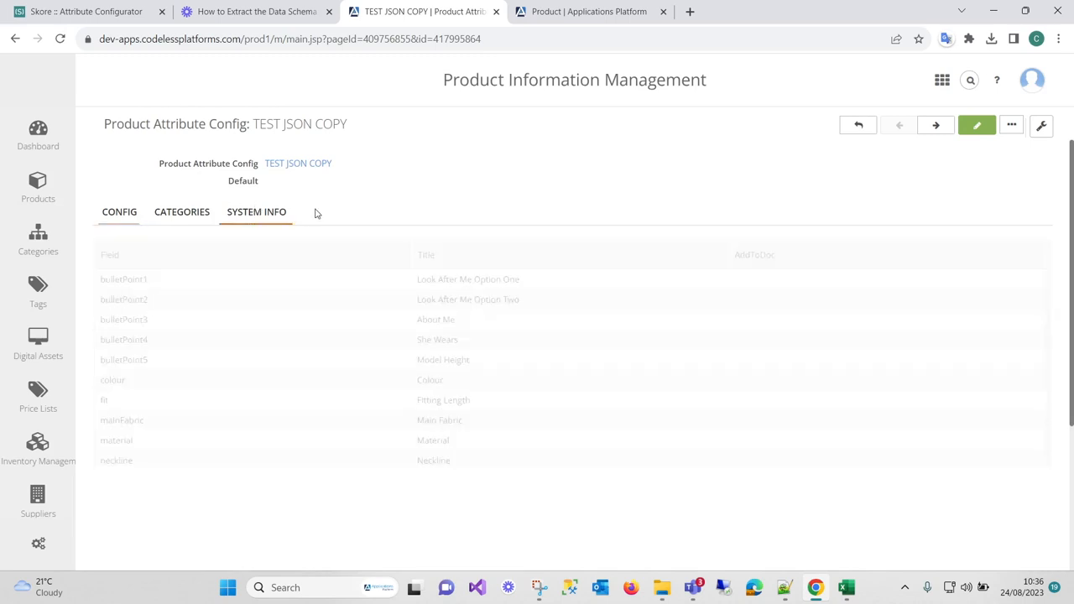
pyautogui.scroll(-3, 1014, 385)
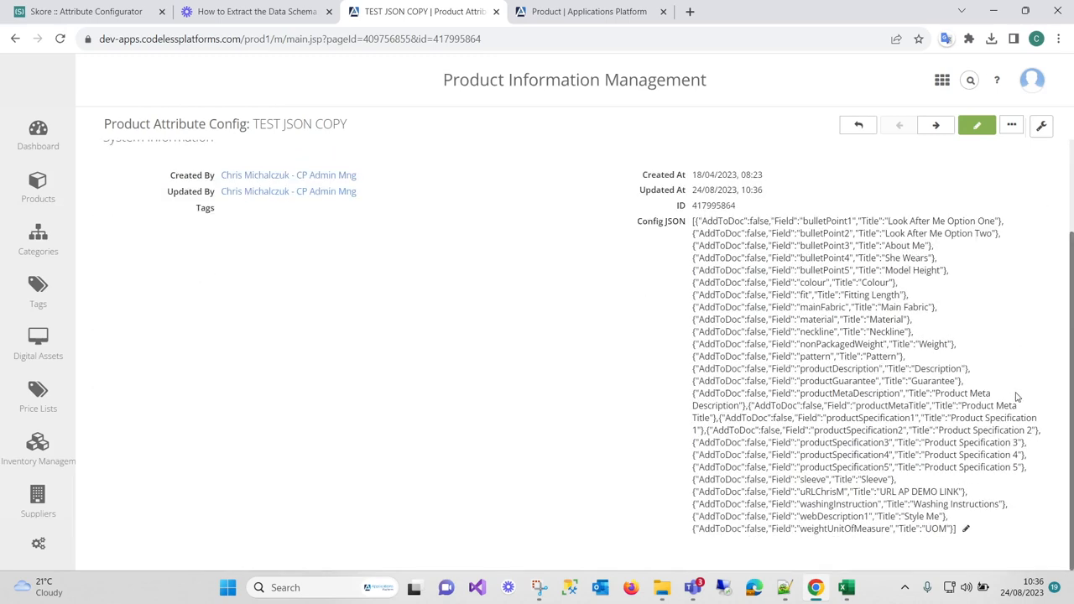
pyautogui.click(966, 529)
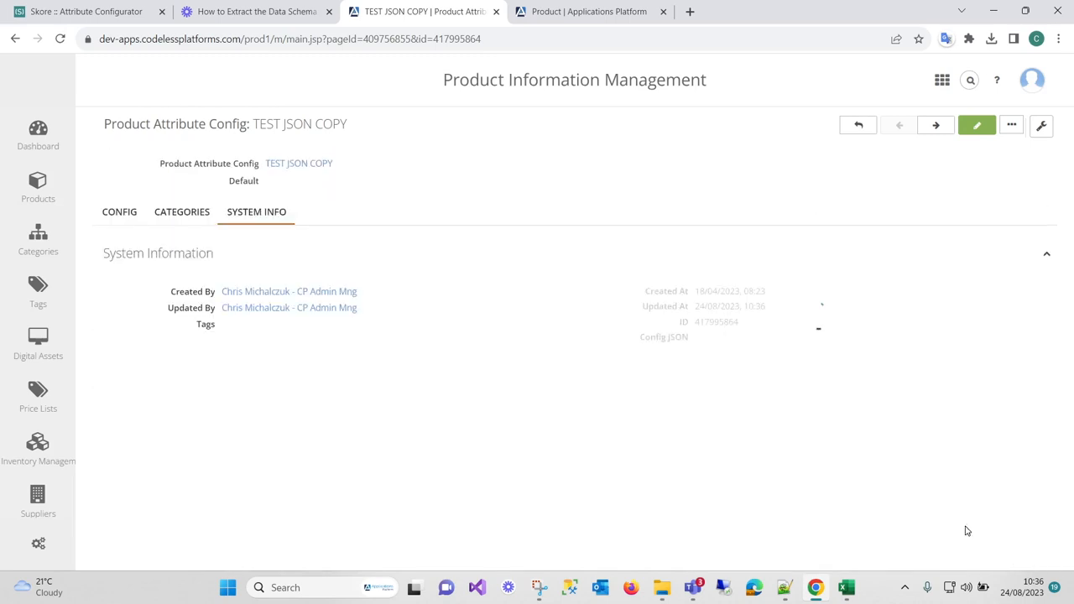
# Replace all of the old Config JSON with the new bracketed attribute array
pyautogui.hotkey('ctrl', 'a')
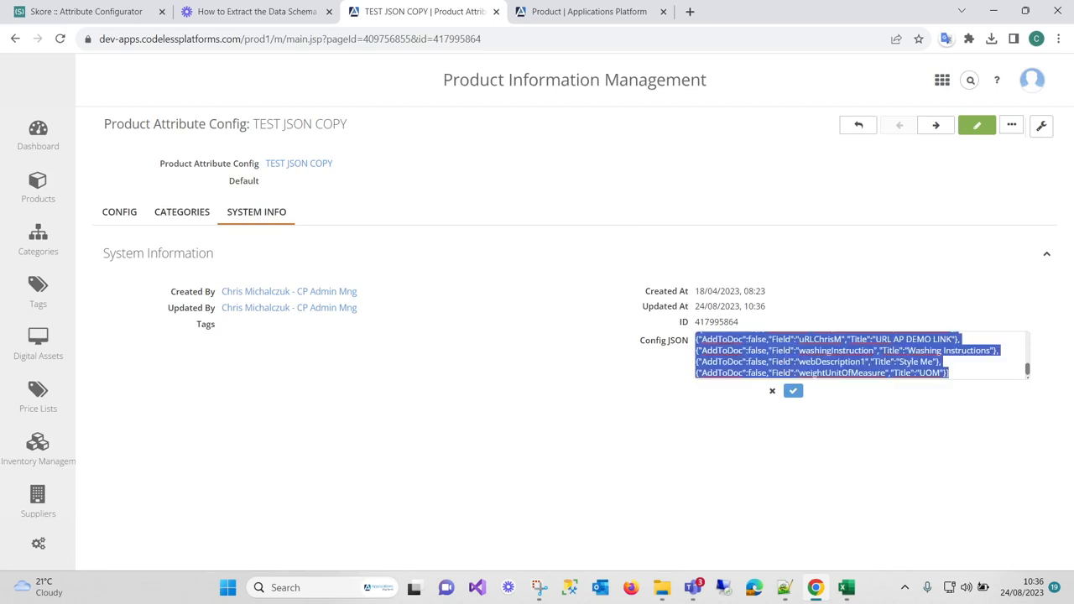
pyautogui.press('Delete')
pyautogui.hotkey('ctrl', 'v')
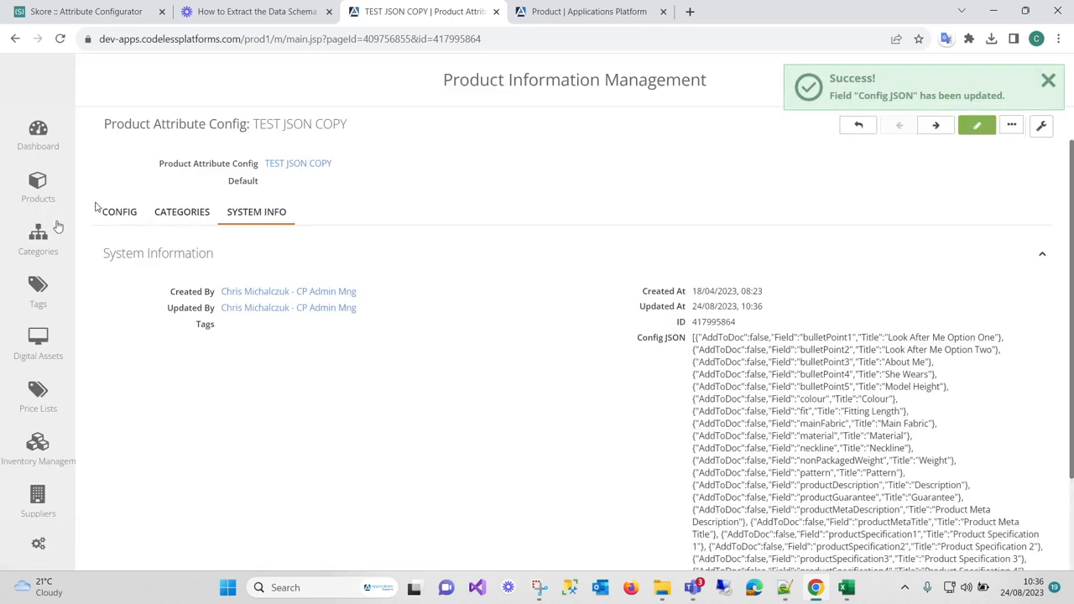
pyautogui.moveTo(38, 240)
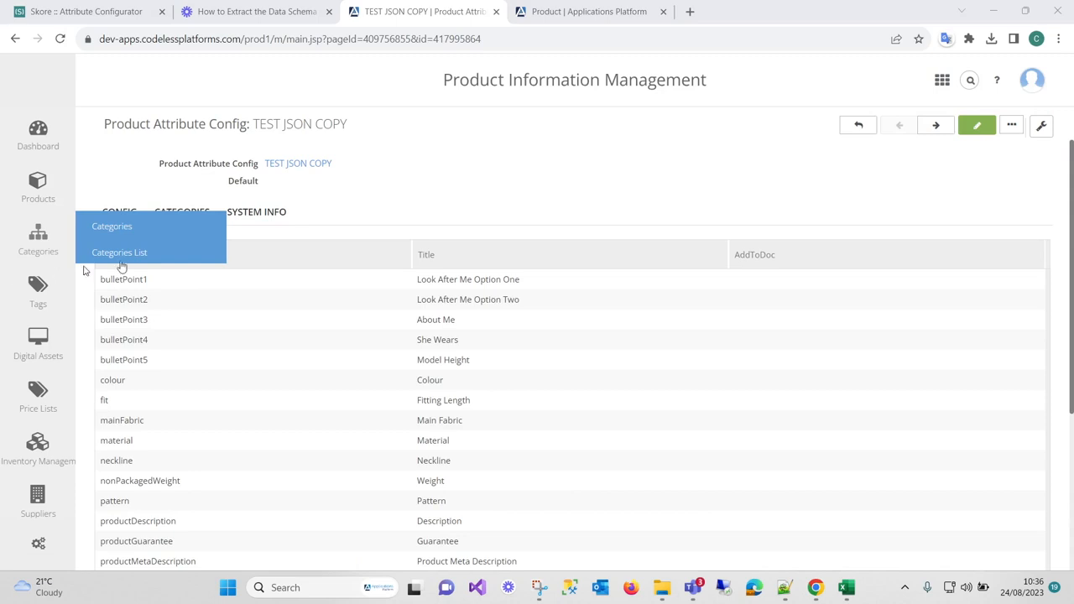
# Check the saved Config JSON on System Info, then view the Field/Title table on the Config tab
pyautogui.click(262, 214)
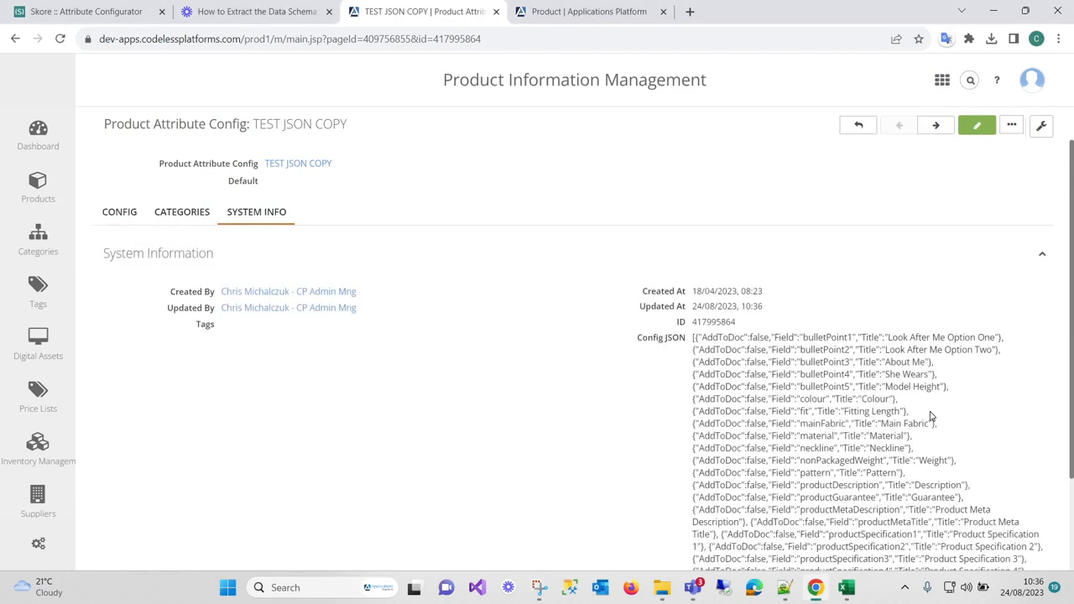
pyautogui.scroll(-3, 944, 403)
pyautogui.scroll(3, 944, 419)
pyautogui.click(107, 213)
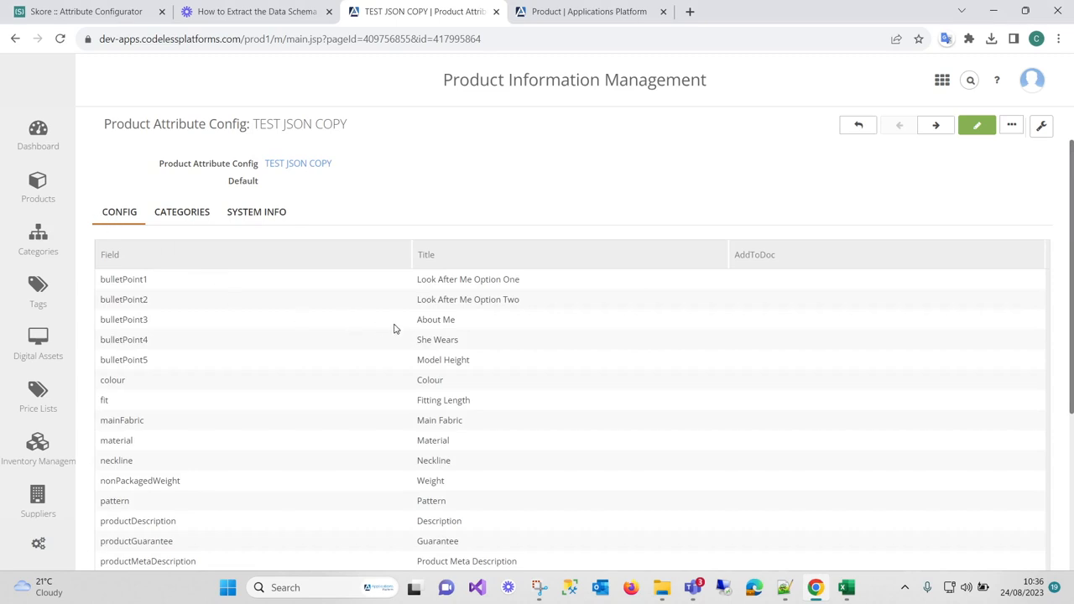
pyautogui.scroll(-5, 391, 328)
pyautogui.scroll(-3, 394, 329)
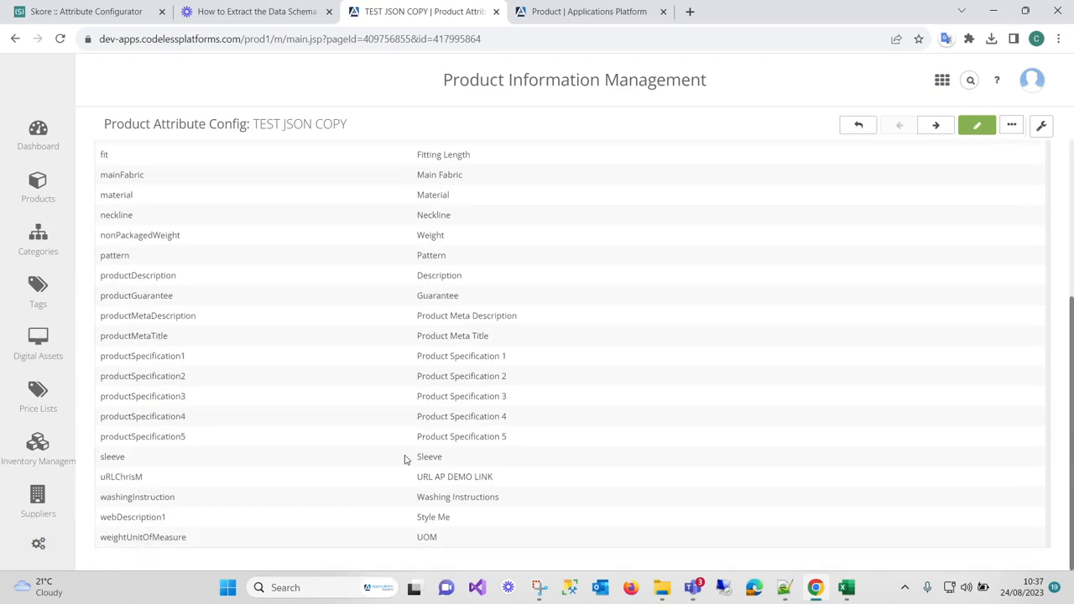
pyautogui.scroll(6, 467, 534)
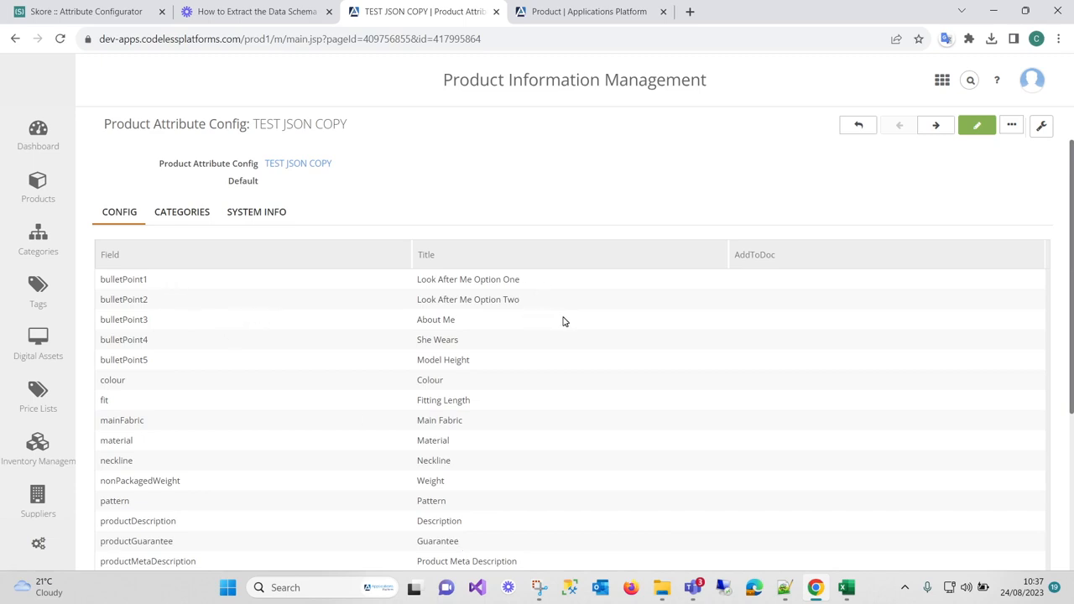
pyautogui.scroll(-3, 568, 320)
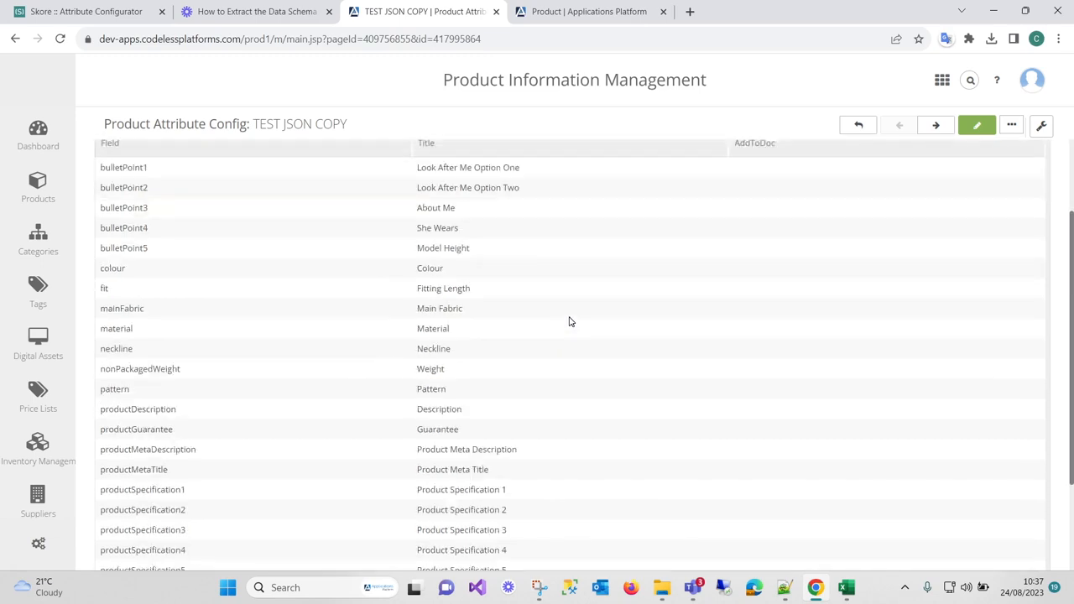
pyautogui.scroll(-3, 568, 319)
pyautogui.scroll(6, 568, 320)
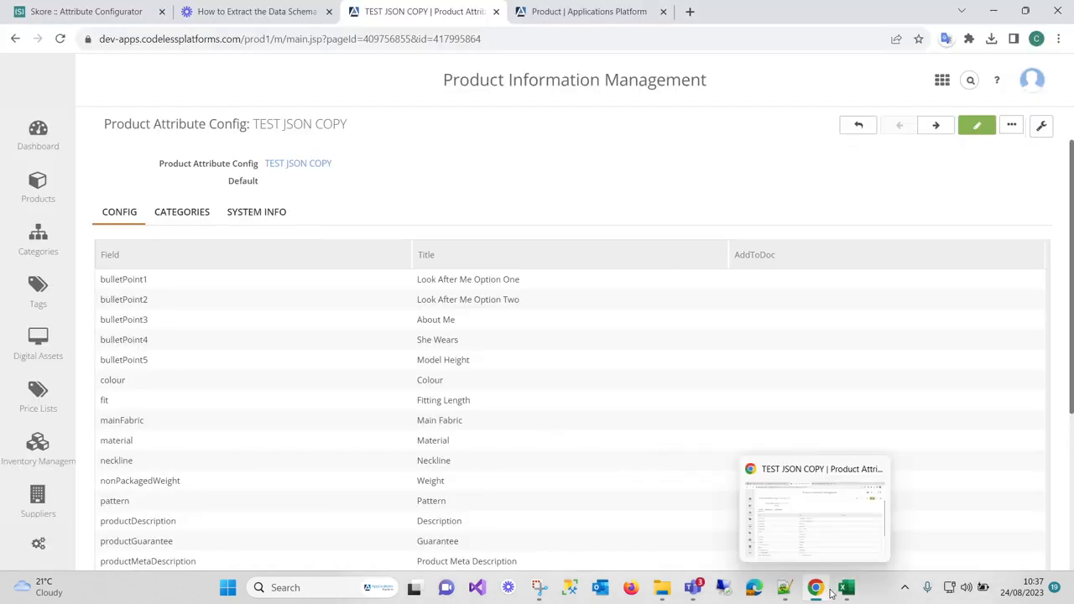
pyautogui.moveTo(846, 587)
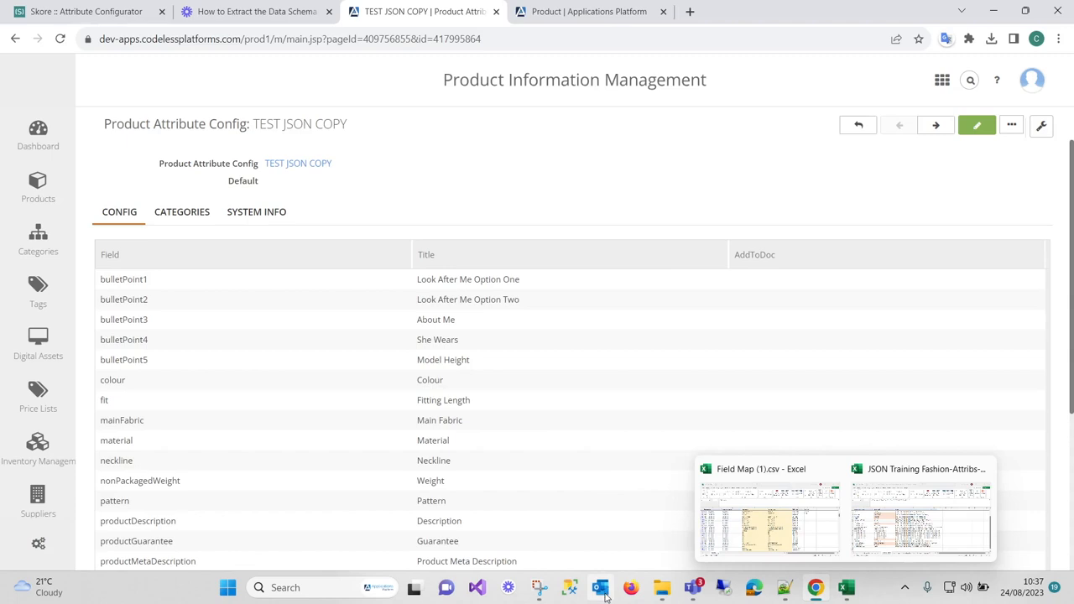
# Open Import Attribute Config file Example.xlsx from the JSON Build folder, inspect D2's Config Json, return to PIM
pyautogui.click(662, 588)
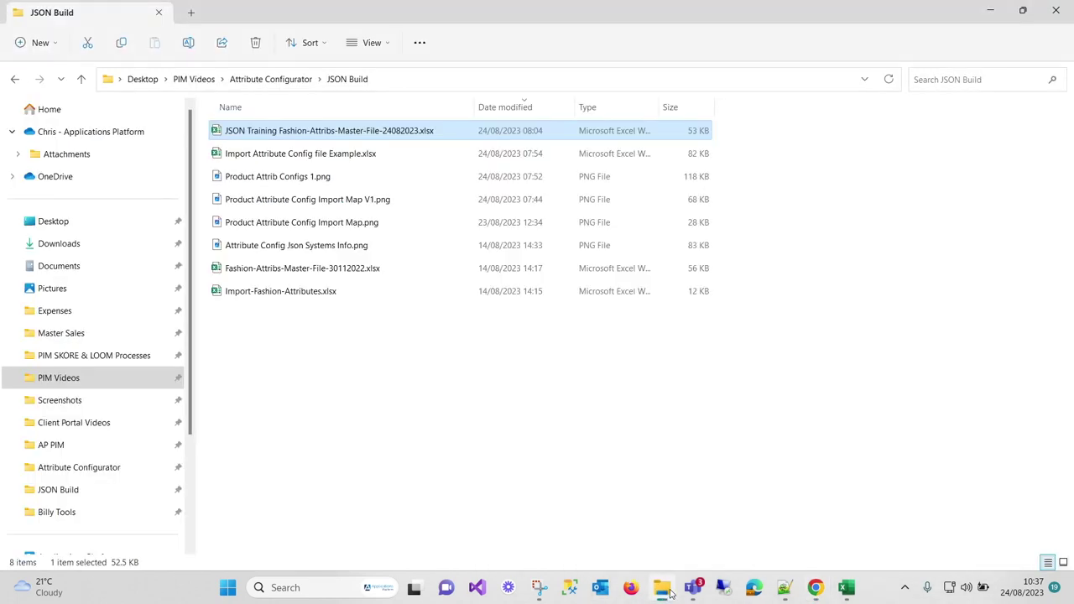
pyautogui.click(346, 156)
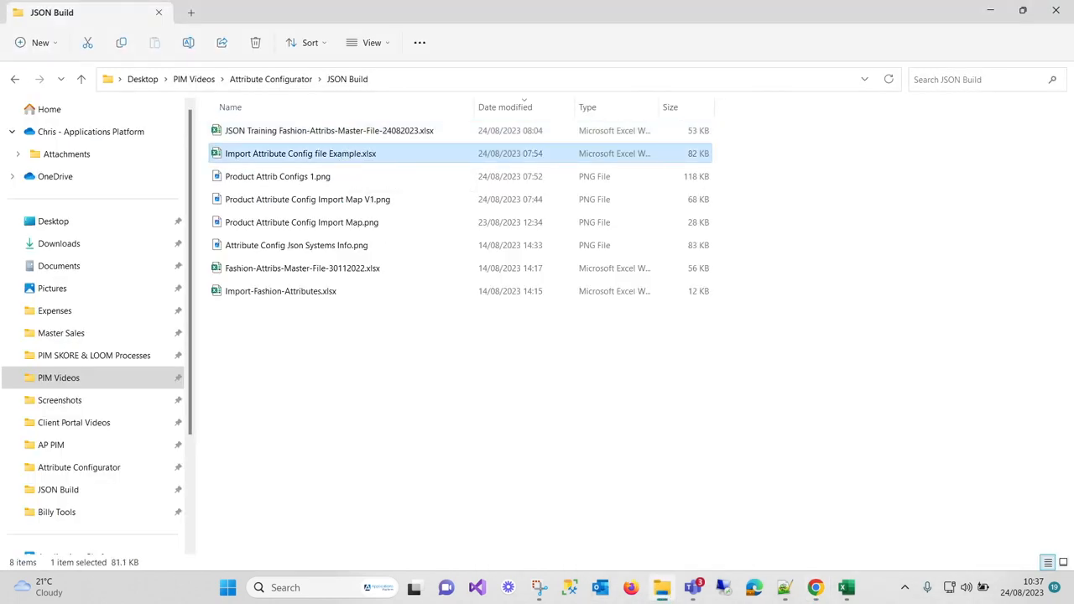
pyautogui.hotkey('alt', 'Tab')
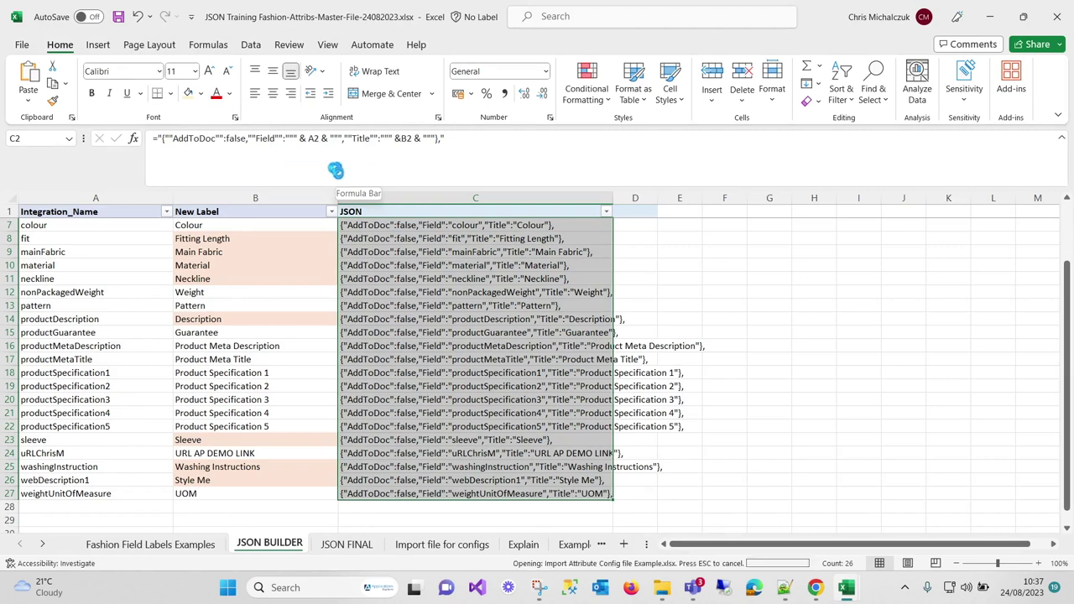
pyautogui.click(474, 225)
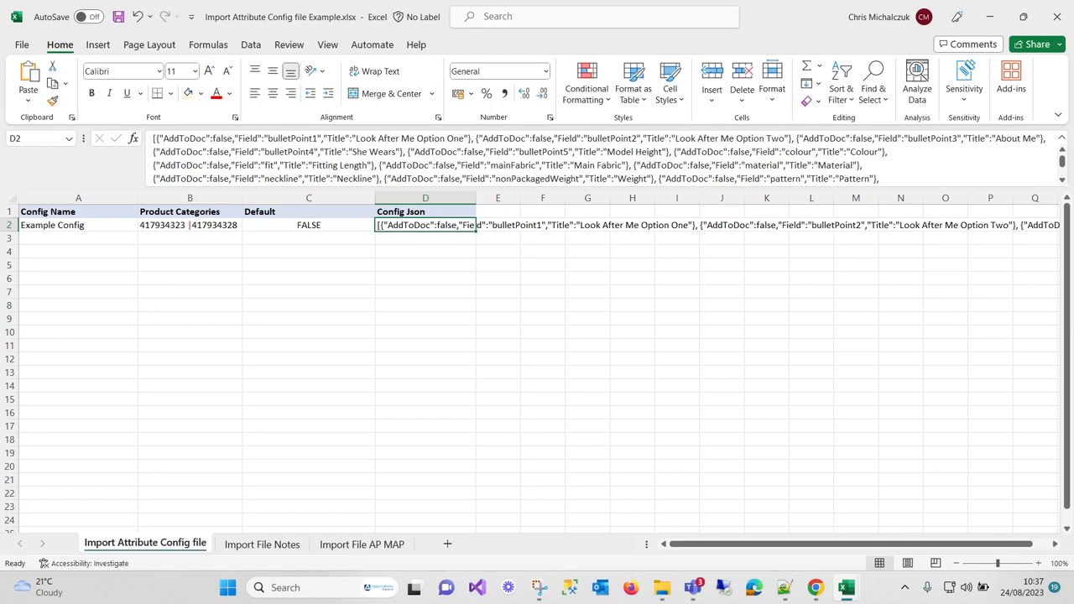
pyautogui.click(814, 590)
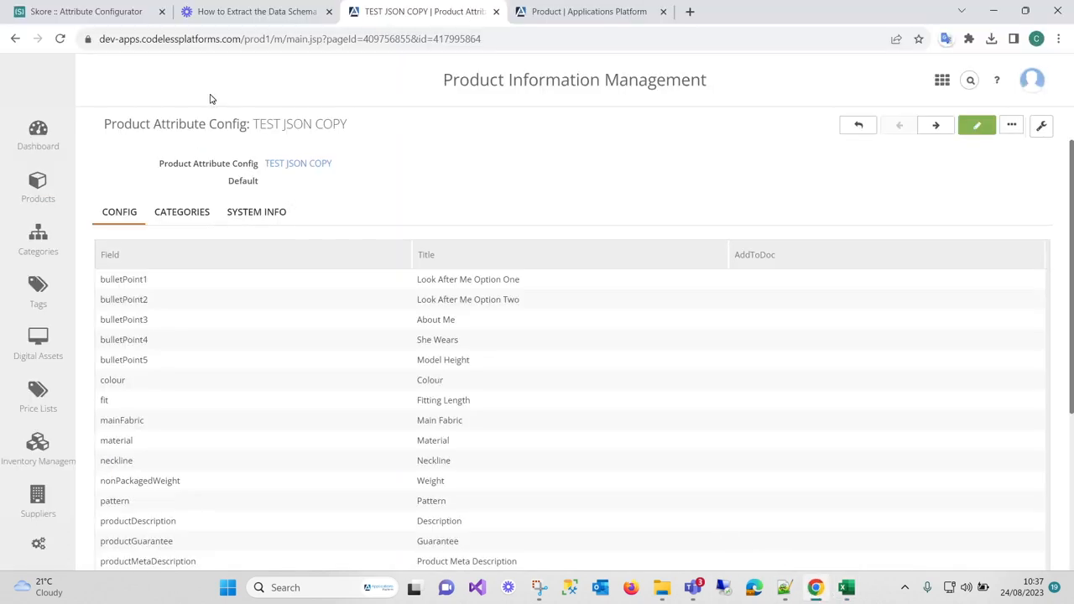
pyautogui.click(84, 10)
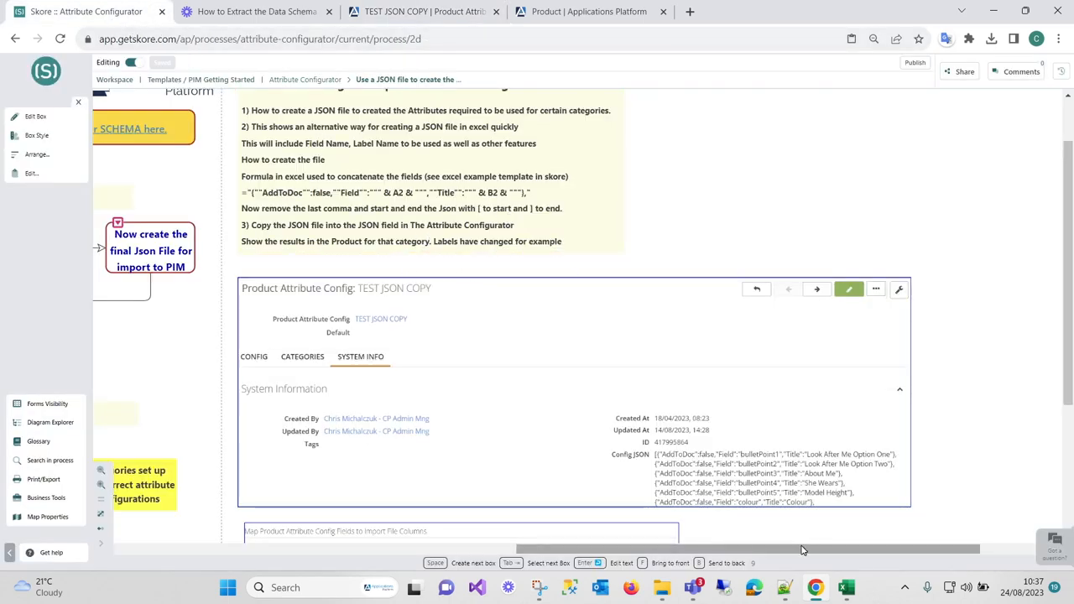
pyautogui.moveTo(802, 550); pyautogui.dragTo(336, 550)
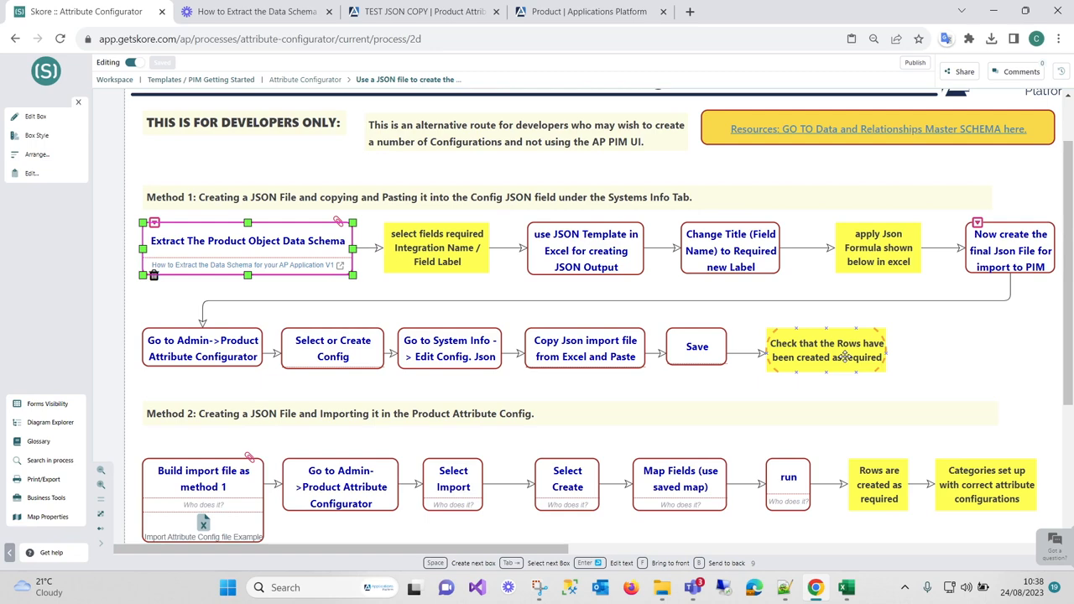
pyautogui.scroll(-3, 503, 377)
pyautogui.click(256, 270)
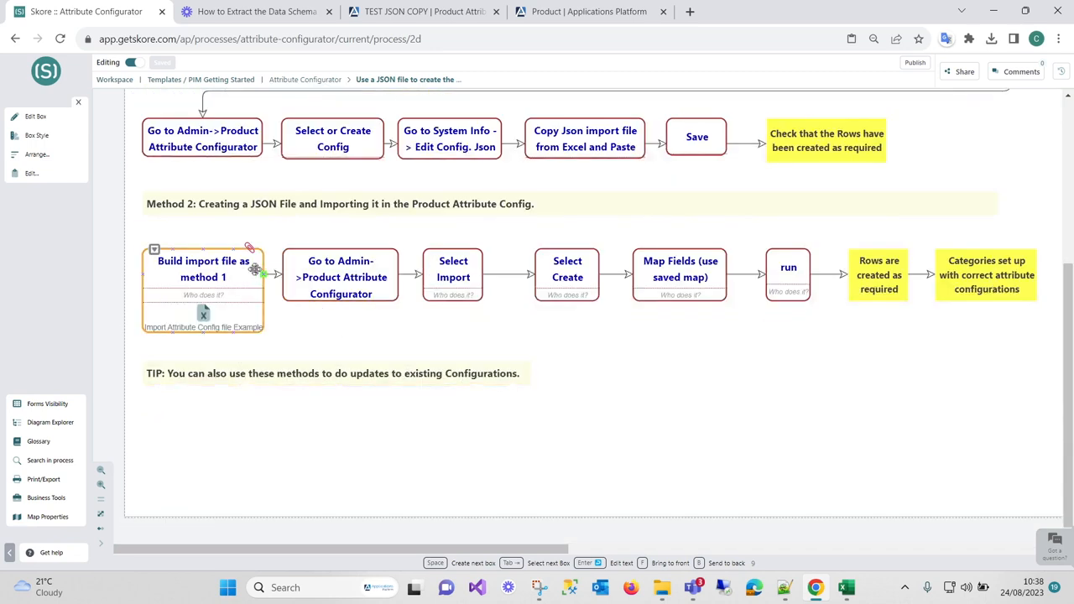
pyautogui.click(535, 329)
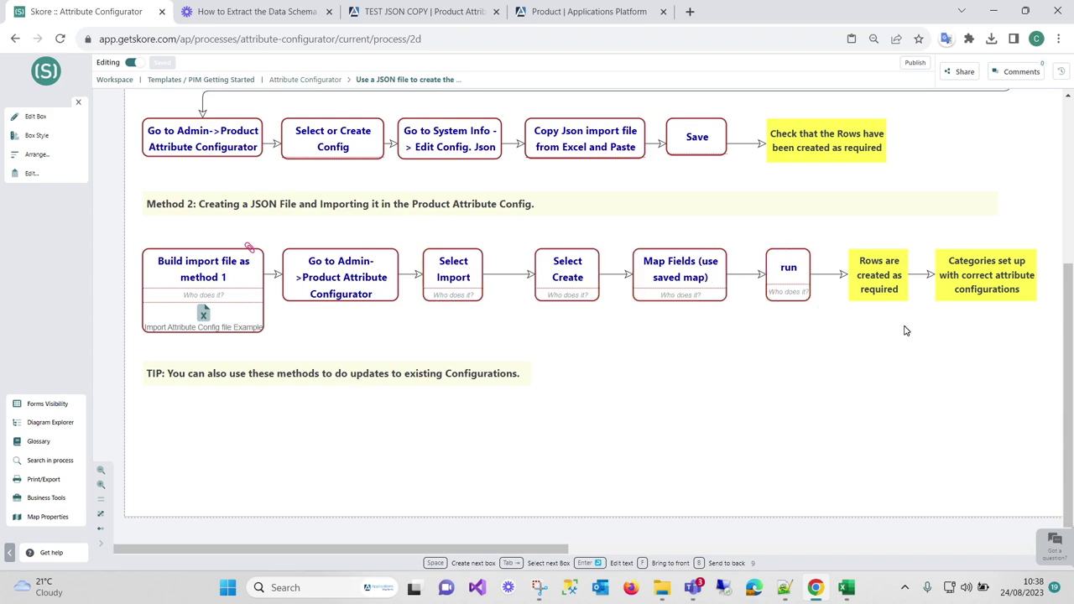
pyautogui.scroll(2, 906, 330)
pyautogui.scroll(2, 905, 332)
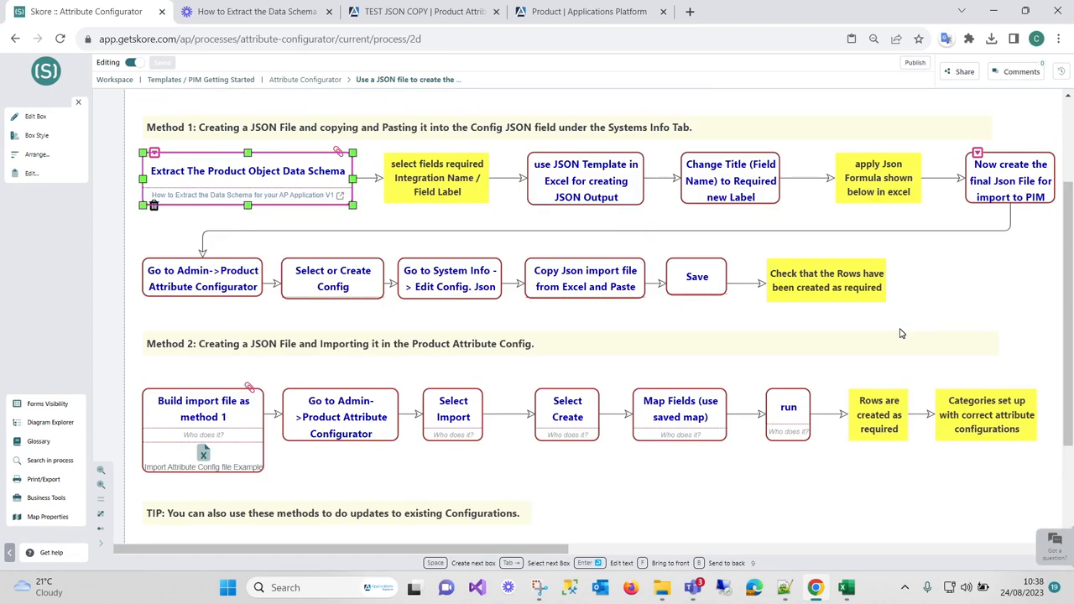
pyautogui.scroll(2, 896, 337)
pyautogui.scroll(2, 894, 336)
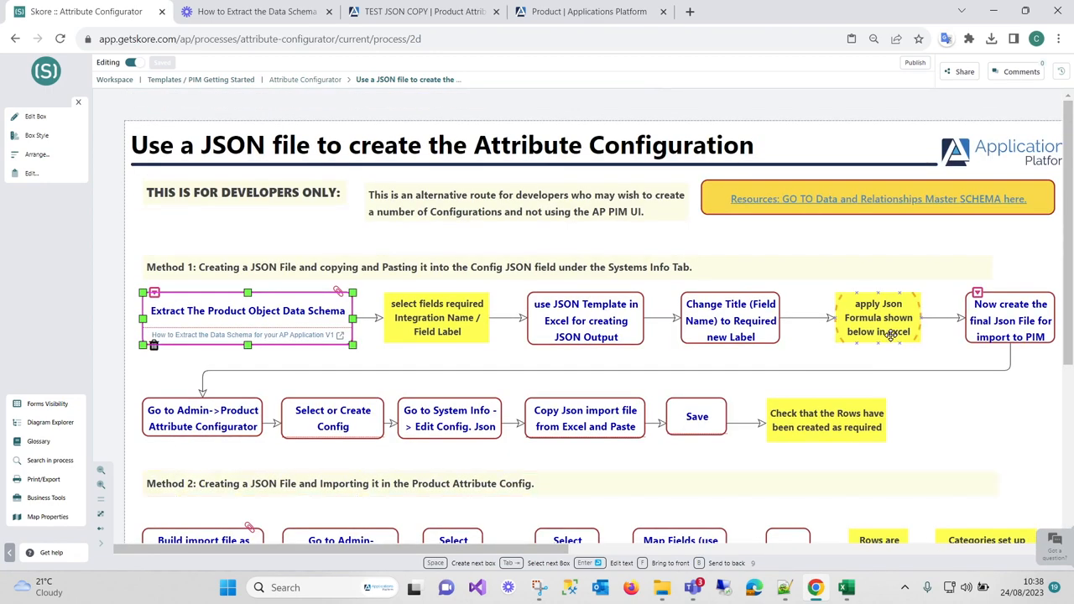
pyautogui.click(388, 12)
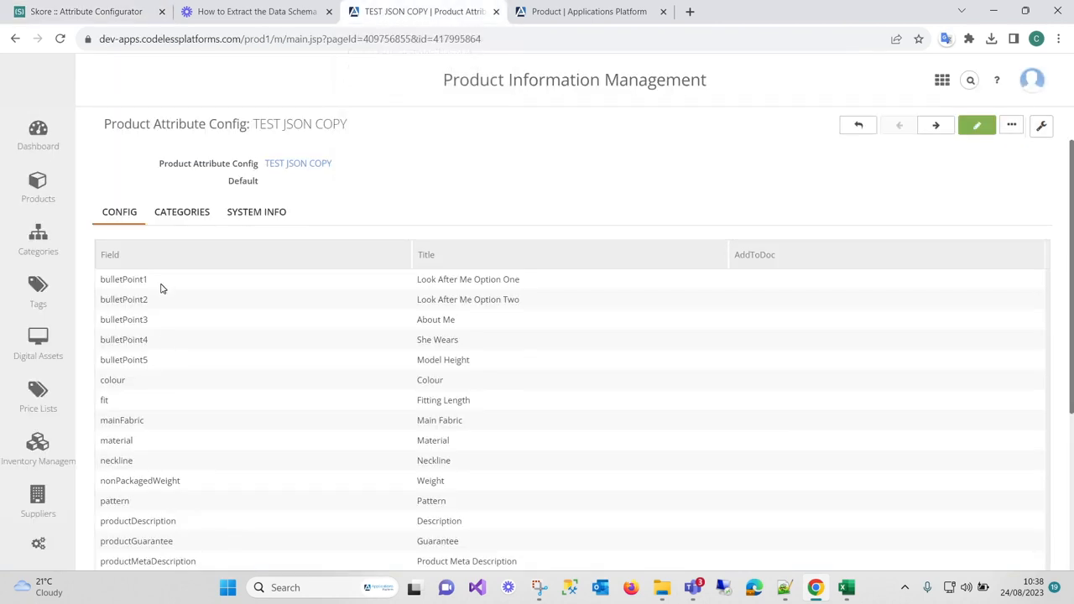
pyautogui.scroll(-3, 162, 289)
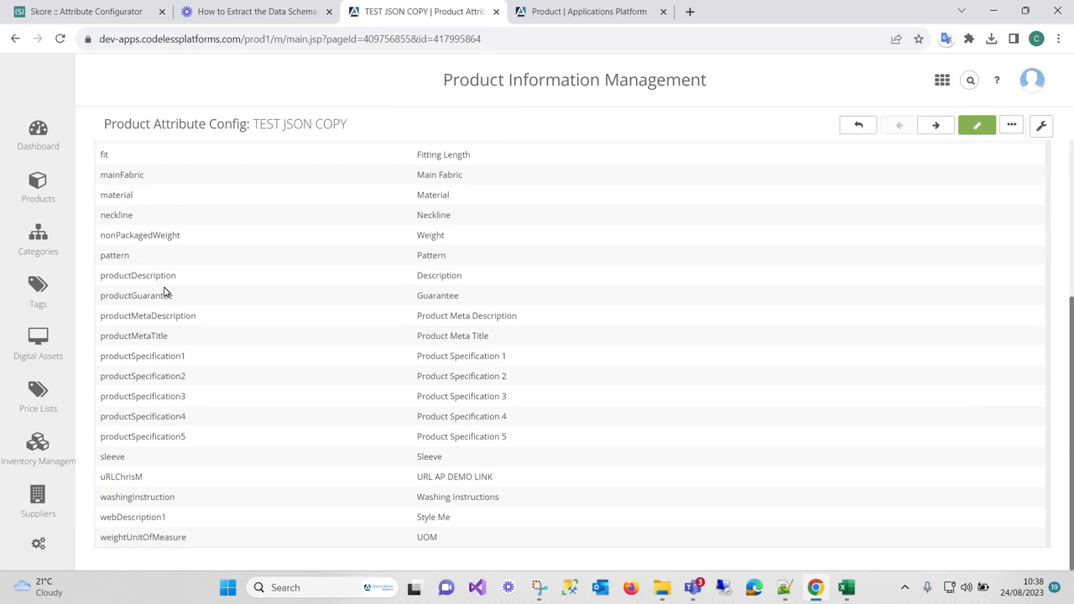
pyautogui.scroll(3, 522, 349)
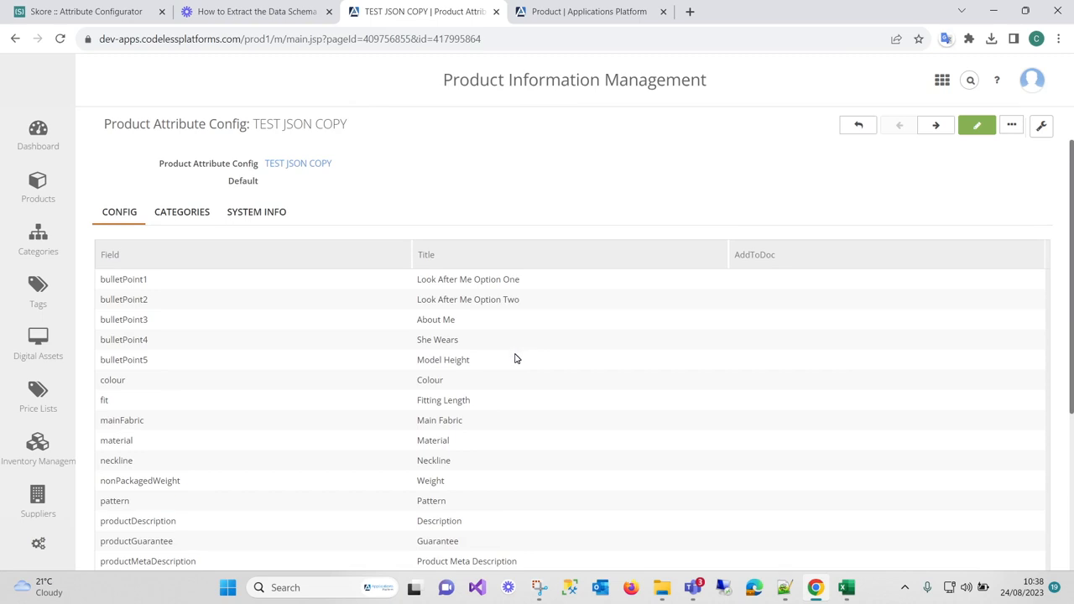
pyautogui.click(182, 211)
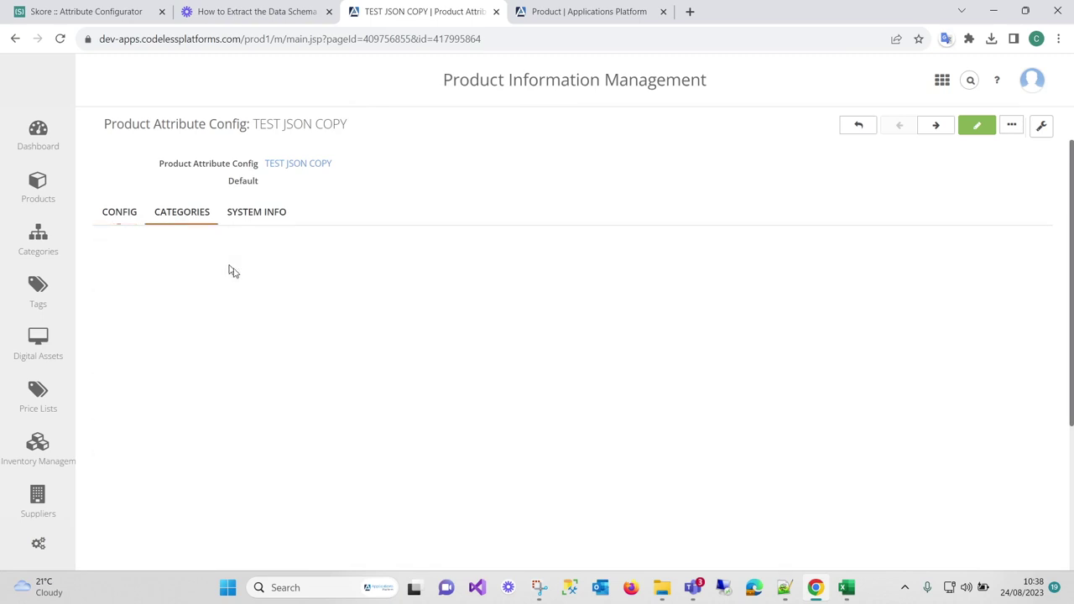
pyautogui.click(119, 211)
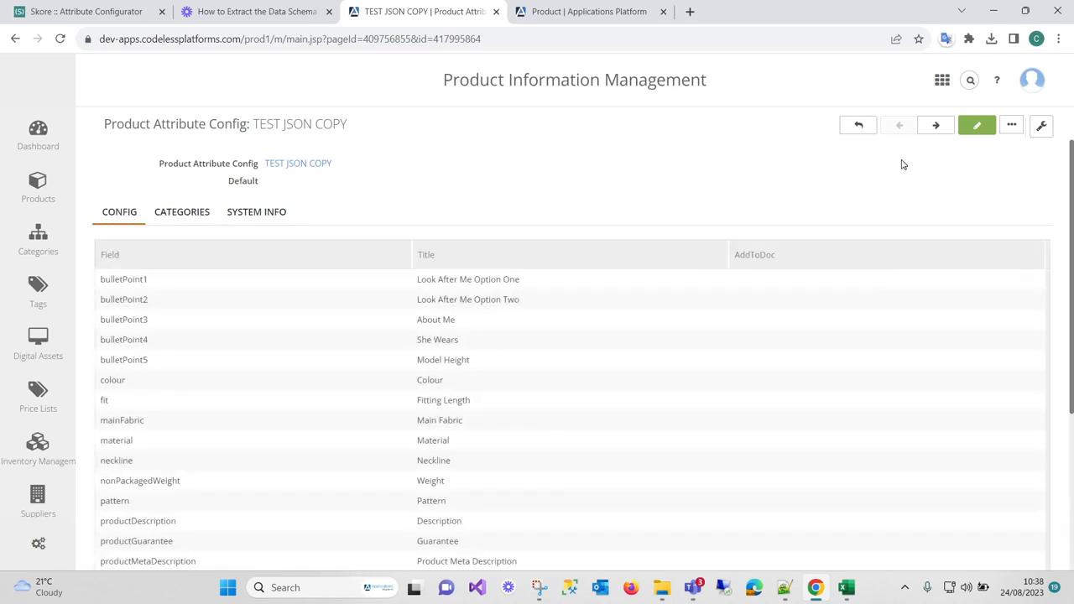